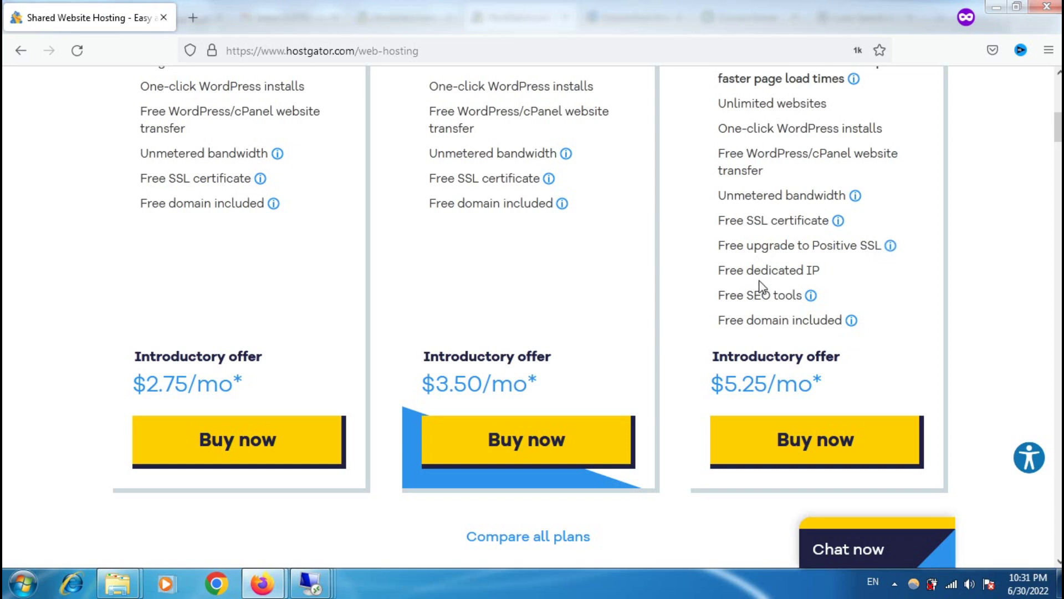
- Review the features and prices of the three shared hosting plans and start ordering the Baby Plan
{"action": "double_click", "coordinate": [827, 276]}
{"action": "triple_click", "coordinate": [786, 299]}
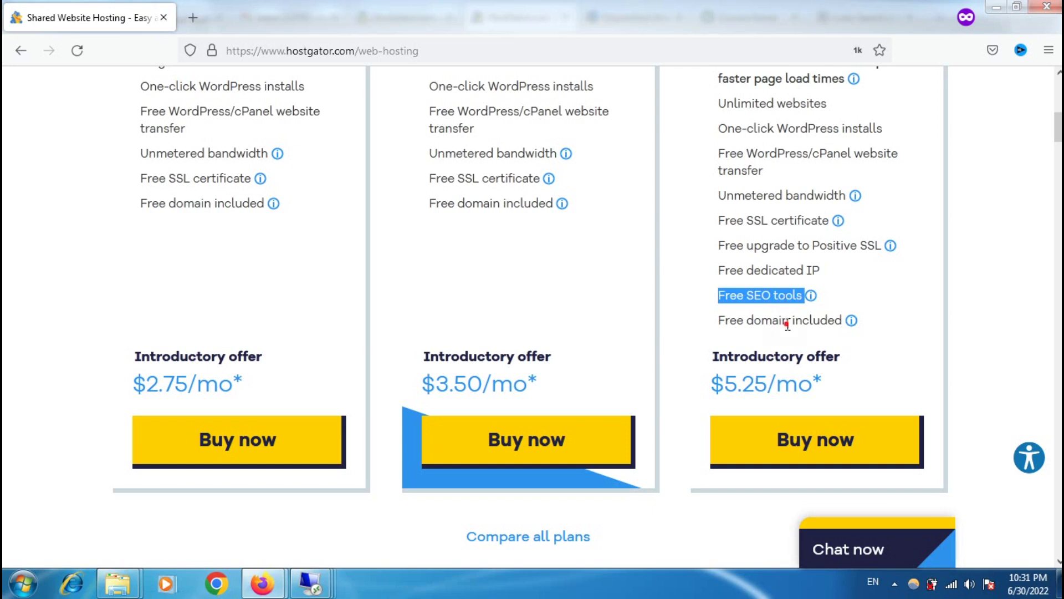
{"action": "left_click", "coordinate": [788, 326]}
{"action": "scroll", "coordinate": [788, 326], "scroll_direction": "up", "scroll_amount": 3}
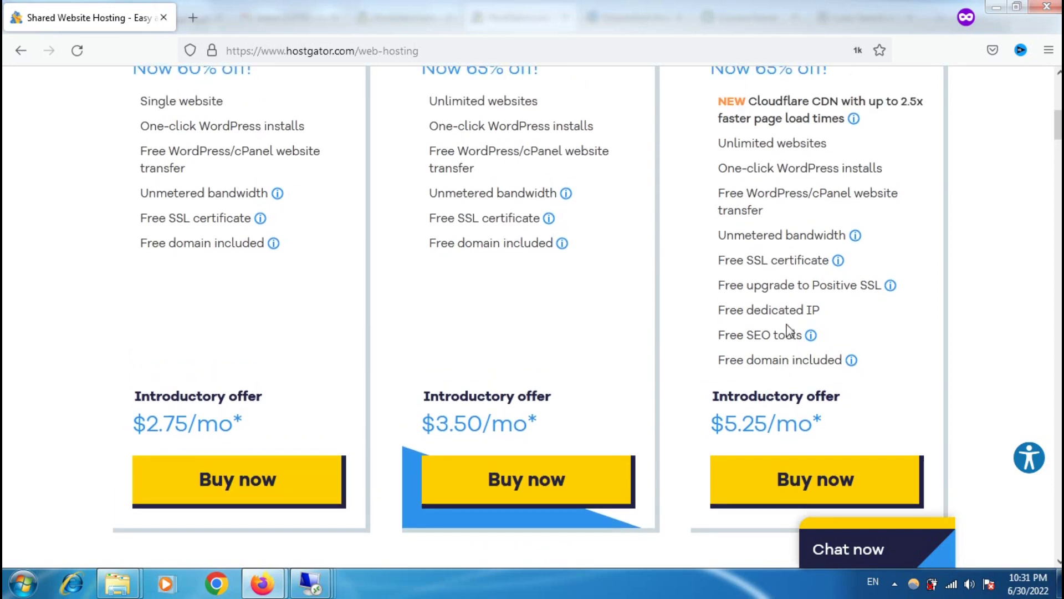
{"action": "scroll", "coordinate": [790, 330], "scroll_direction": "down", "scroll_amount": 2}
{"action": "scroll", "coordinate": [510, 363], "scroll_direction": "up", "scroll_amount": 2}
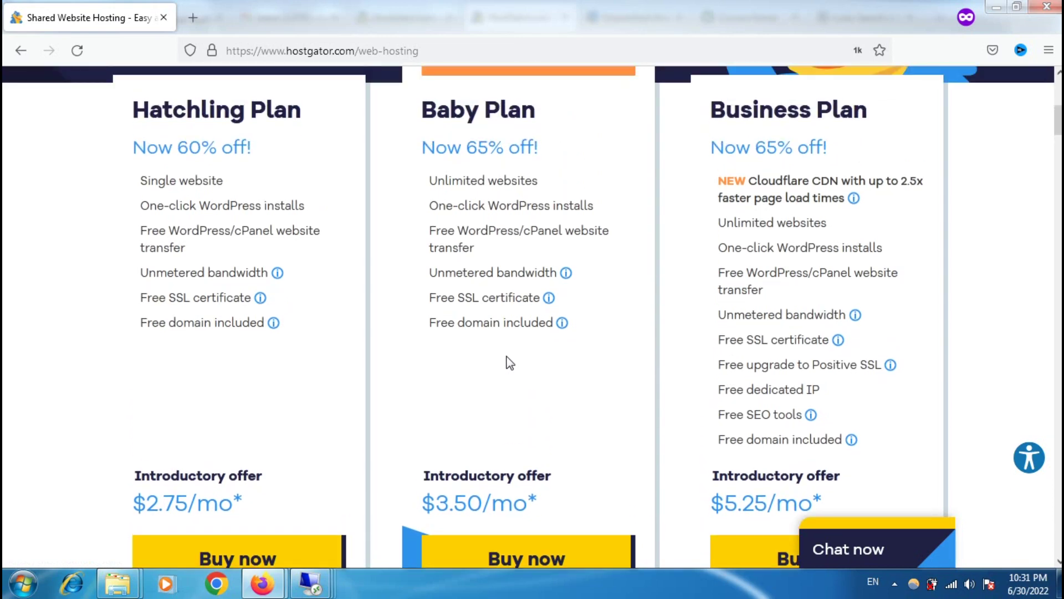
{"action": "scroll", "coordinate": [508, 356], "scroll_direction": "down", "scroll_amount": 5}
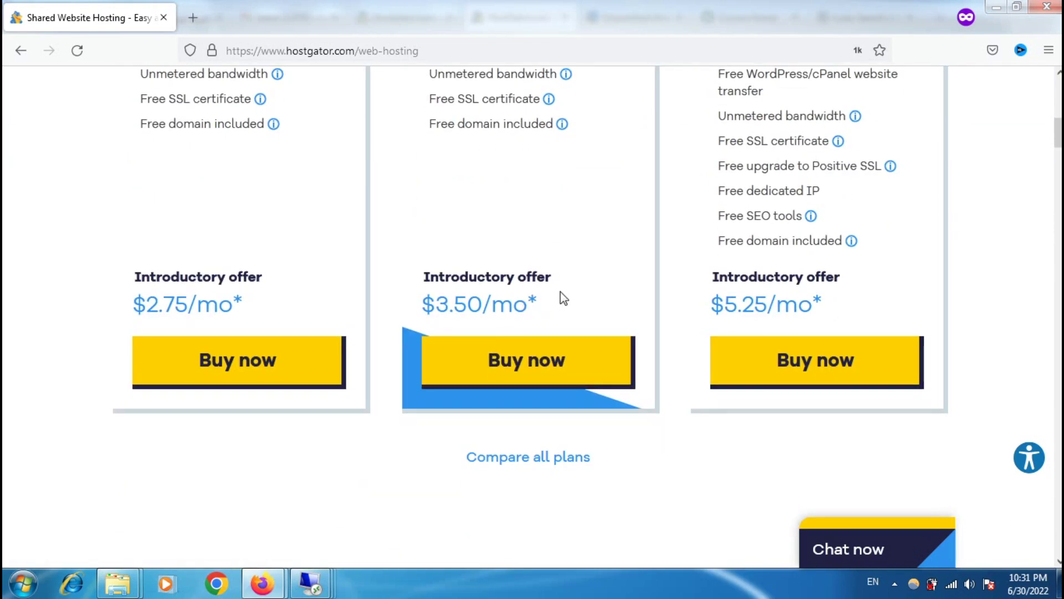
{"action": "scroll", "coordinate": [628, 256], "scroll_direction": "up", "scroll_amount": 4}
{"action": "scroll", "coordinate": [628, 256], "scroll_direction": "down", "scroll_amount": 1}
{"action": "left_click", "coordinate": [511, 443]}
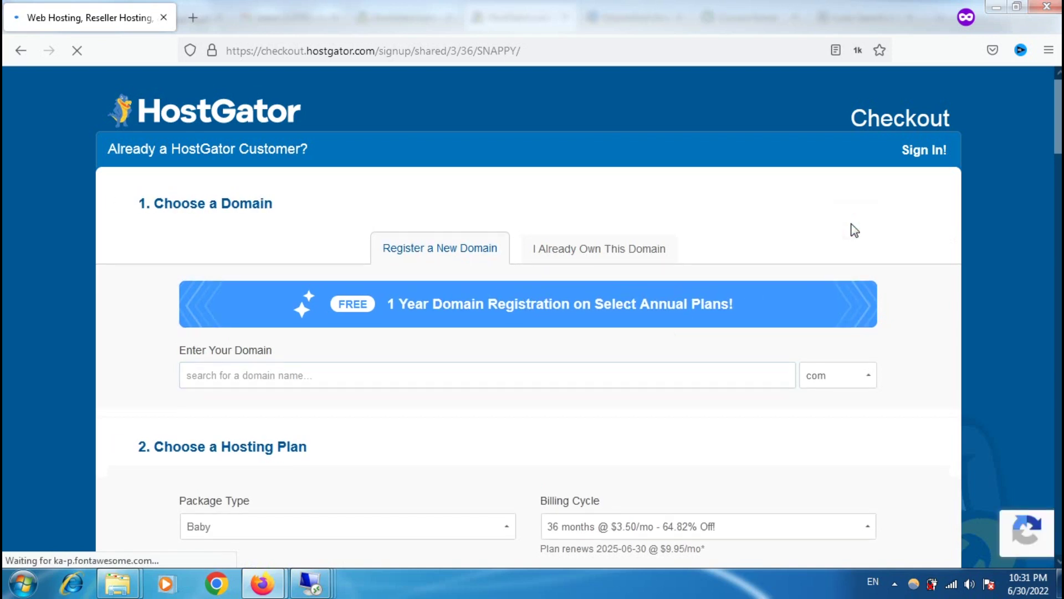
- Search for month-new with the com extension as a new domain to register
{"action": "scroll", "coordinate": [854, 229], "scroll_direction": "down", "scroll_amount": 2}
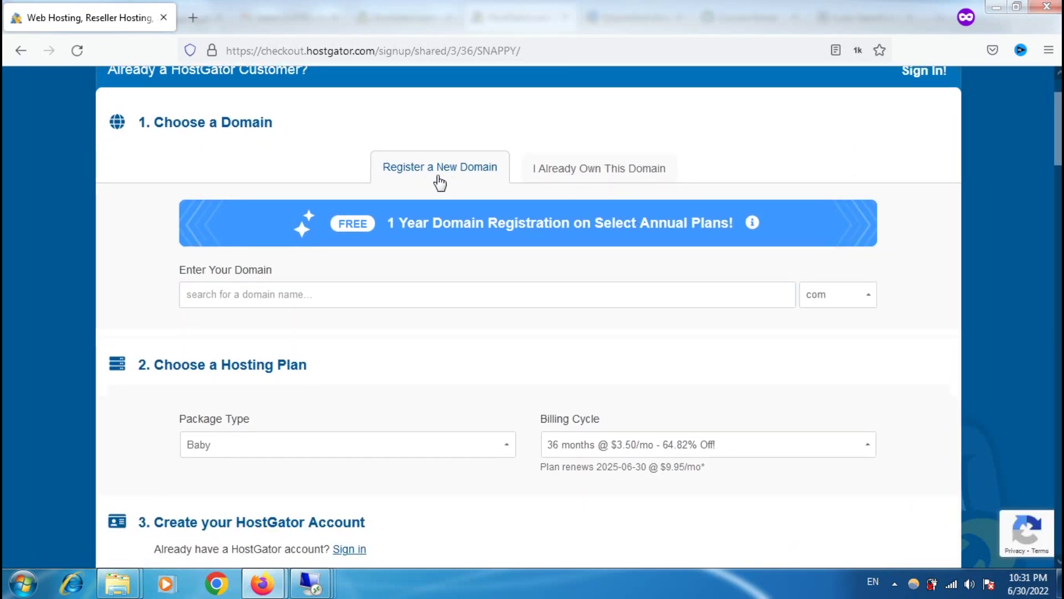
{"action": "left_click", "coordinate": [567, 172]}
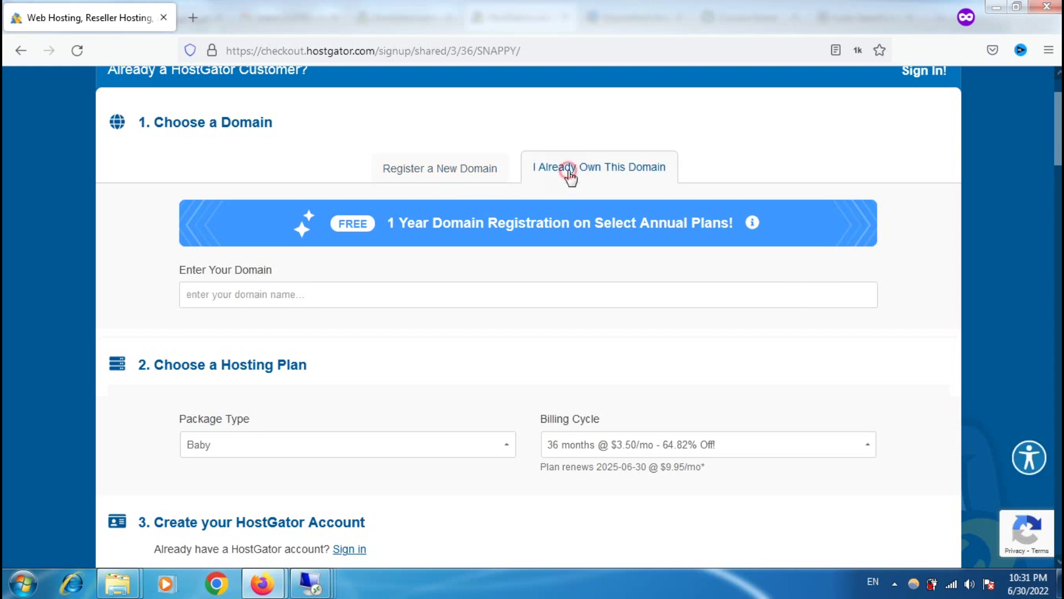
{"action": "left_click", "coordinate": [424, 174]}
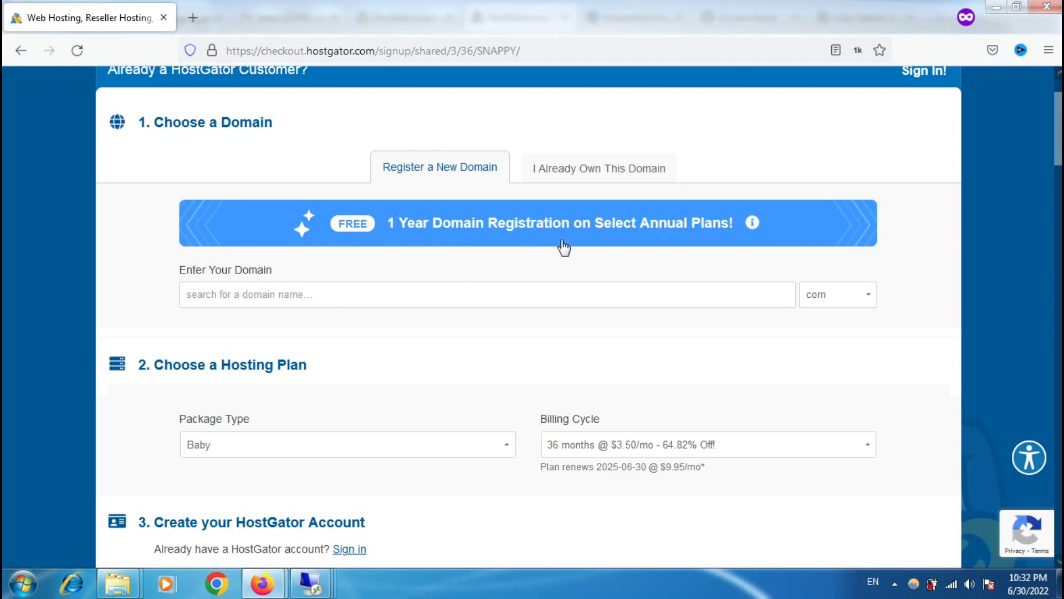
{"action": "left_click", "coordinate": [485, 290]}
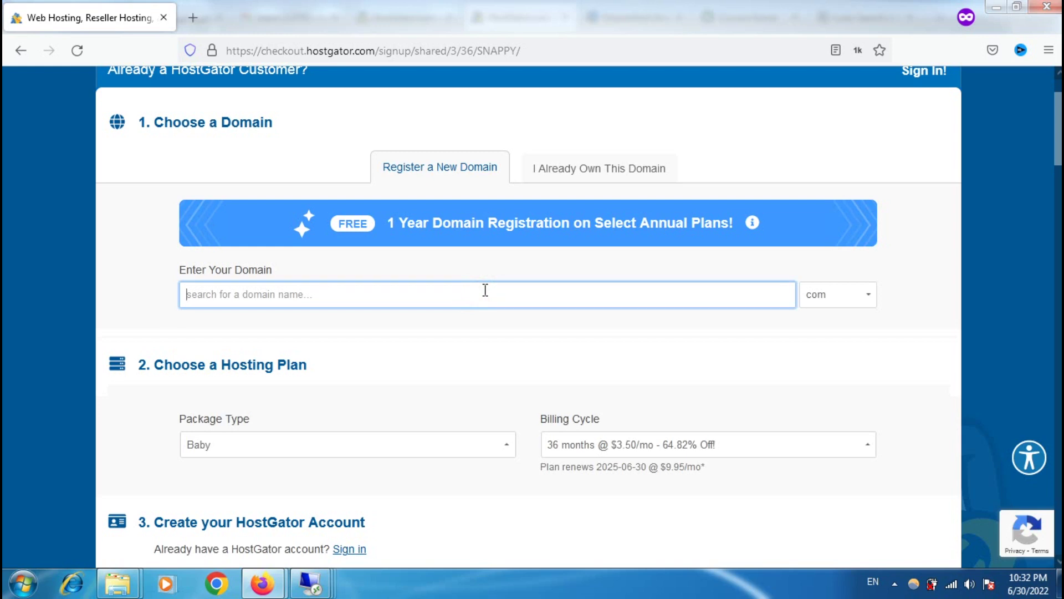
{"action": "type", "text": "month-new"}
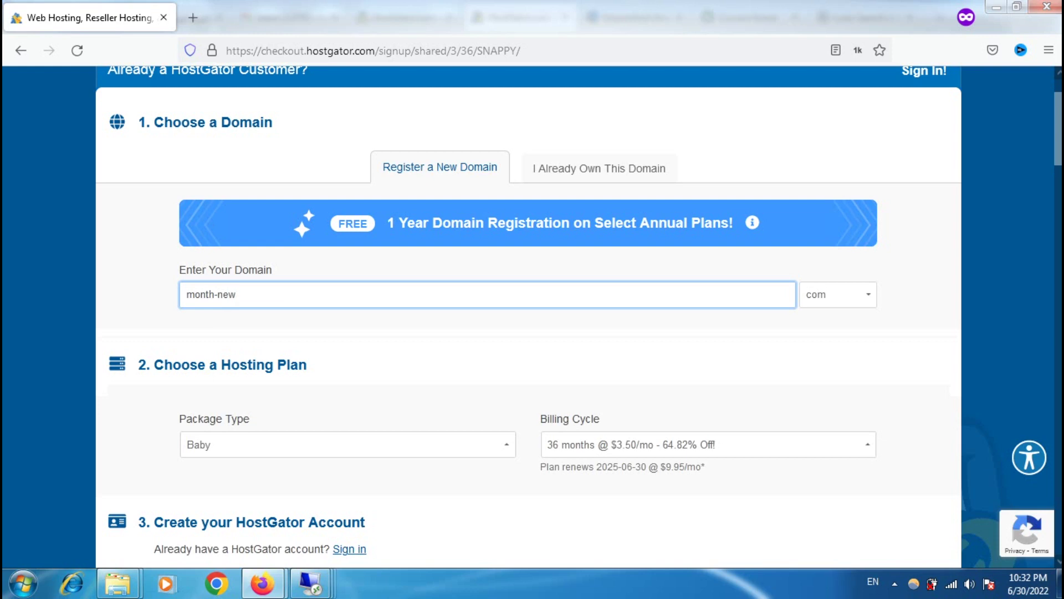
{"action": "left_click", "coordinate": [838, 294]}
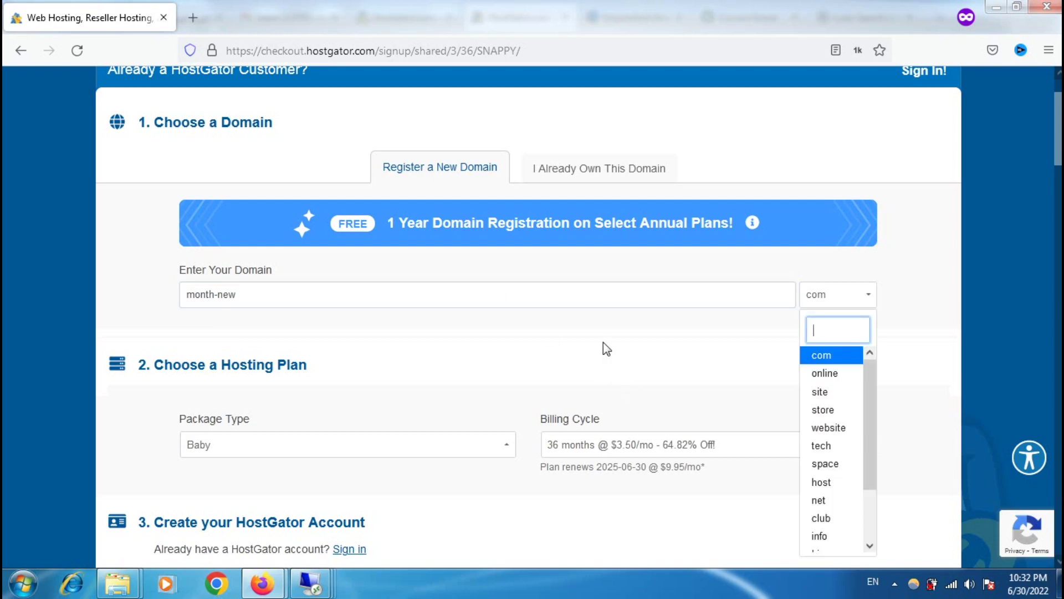
{"action": "left_click", "coordinate": [831, 355]}
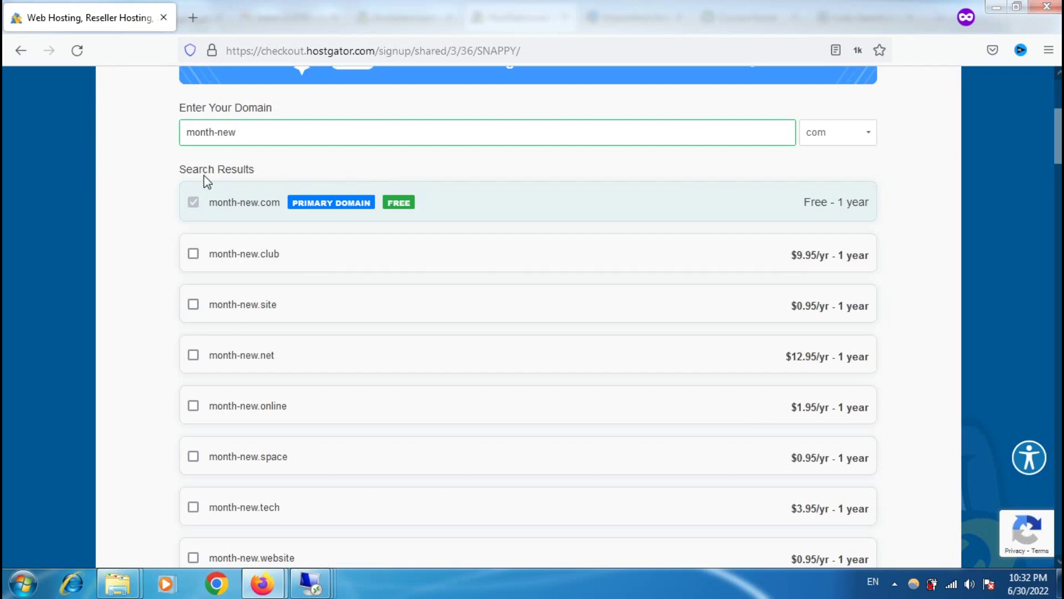
- Look through the month-new domain results and change the domain extension to net
{"action": "mouse_move", "coordinate": [302, 204]}
{"action": "scroll", "coordinate": [887, 222], "scroll_direction": "down", "scroll_amount": 6}
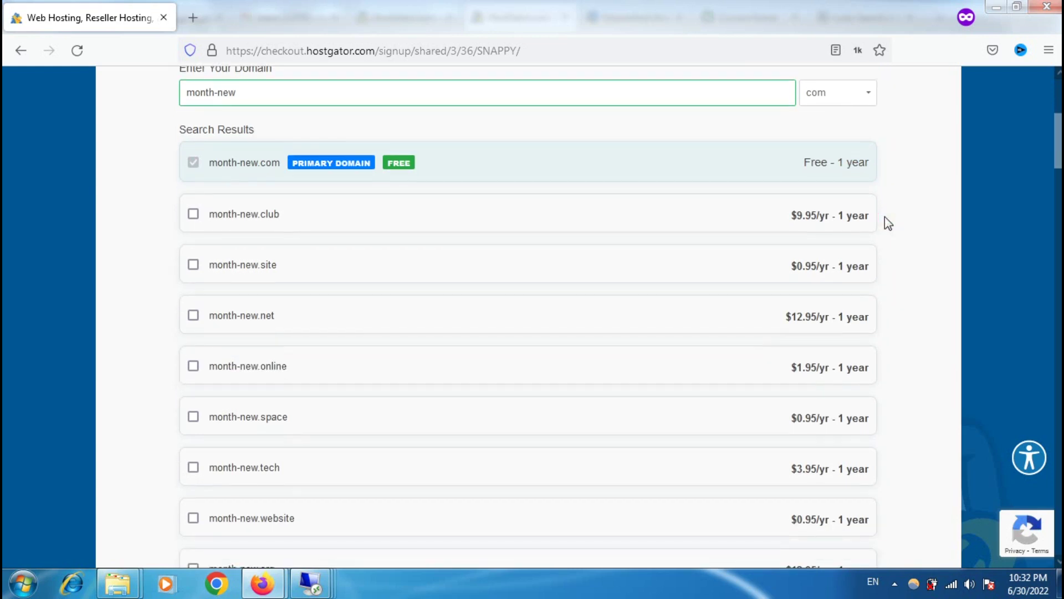
{"action": "scroll", "coordinate": [884, 217], "scroll_direction": "down", "scroll_amount": 6}
{"action": "scroll", "coordinate": [885, 216], "scroll_direction": "up", "scroll_amount": 9}
{"action": "scroll", "coordinate": [885, 222], "scroll_direction": "up", "scroll_amount": 3}
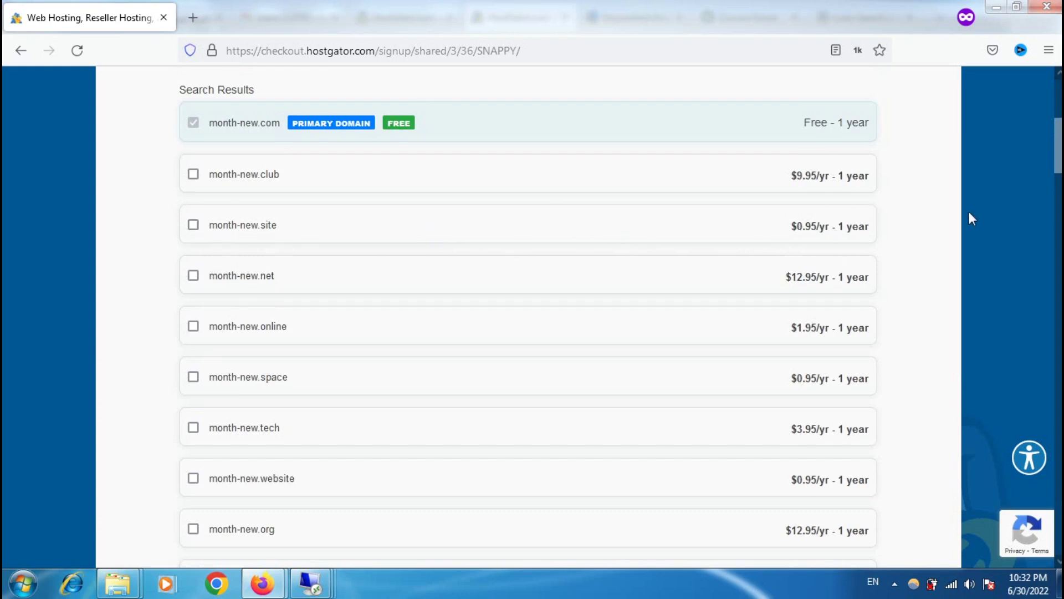
{"action": "scroll", "coordinate": [969, 211], "scroll_direction": "up", "scroll_amount": 3}
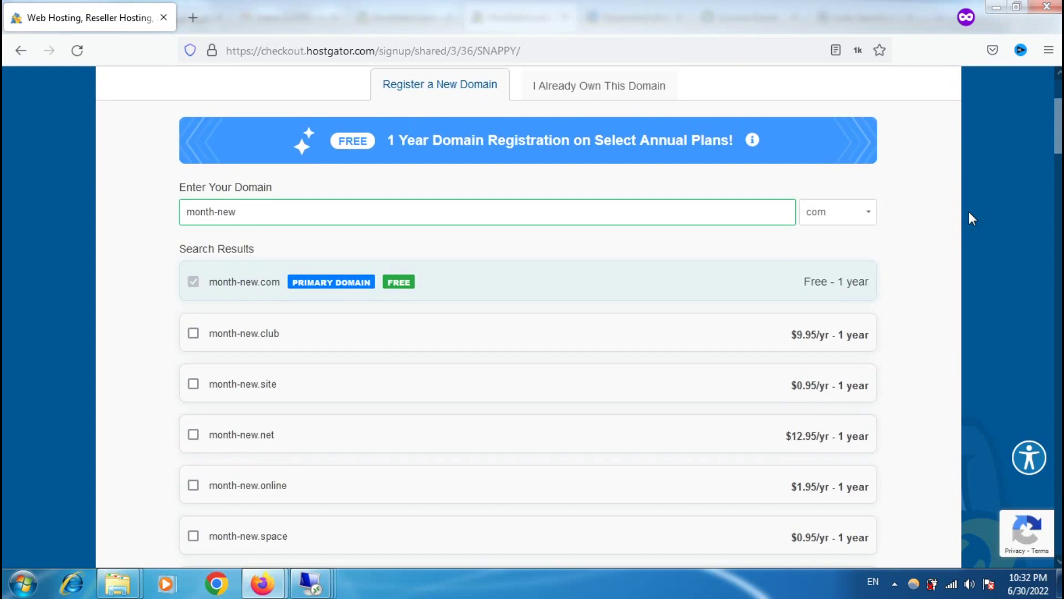
{"action": "left_click", "coordinate": [815, 214]}
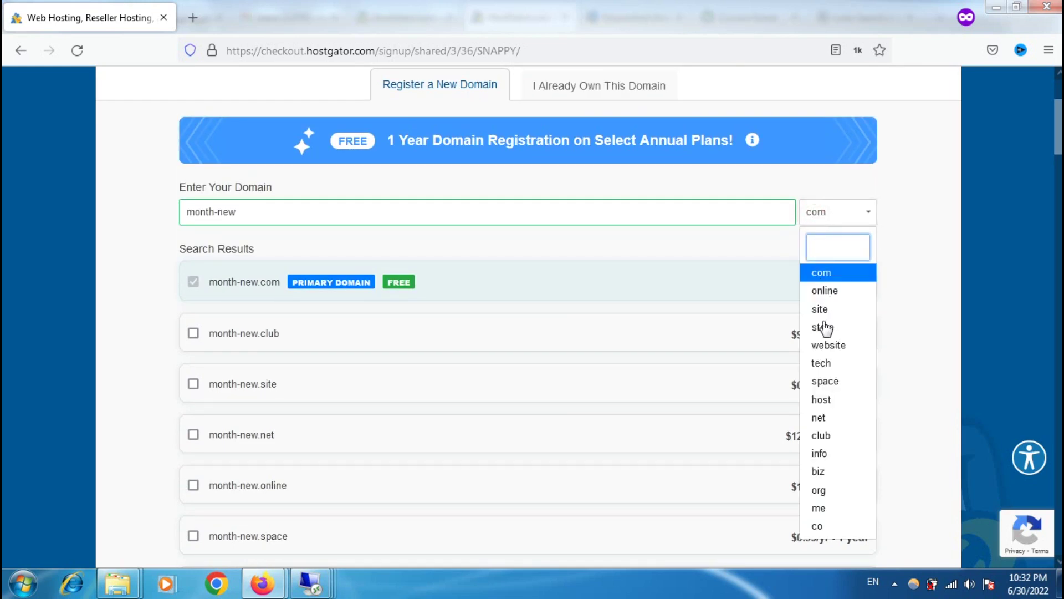
{"action": "left_click", "coordinate": [819, 417]}
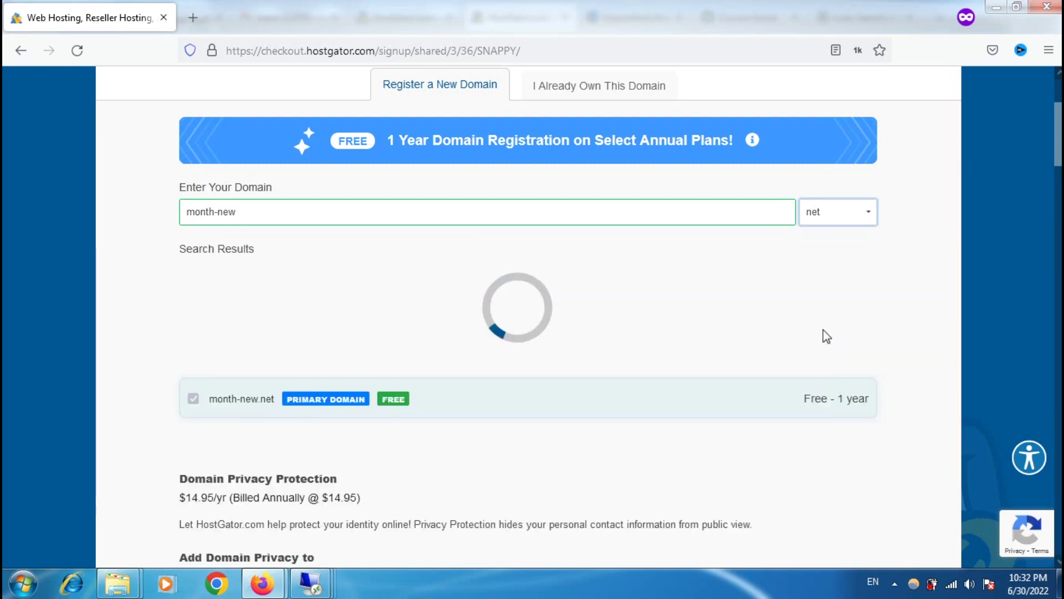
{"action": "key", "text": "Return"}
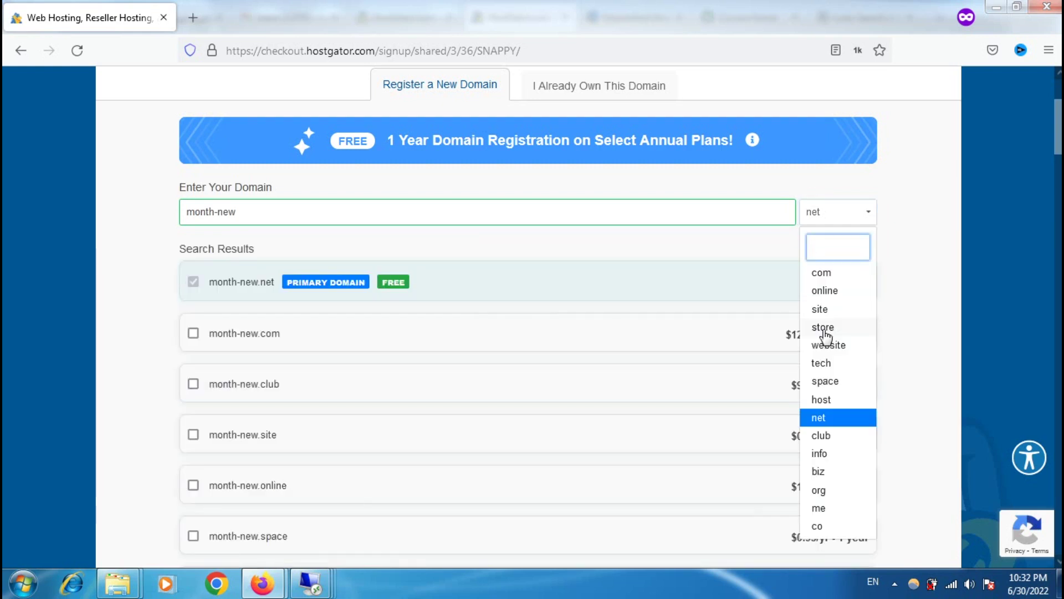
{"action": "left_click", "coordinate": [770, 234]}
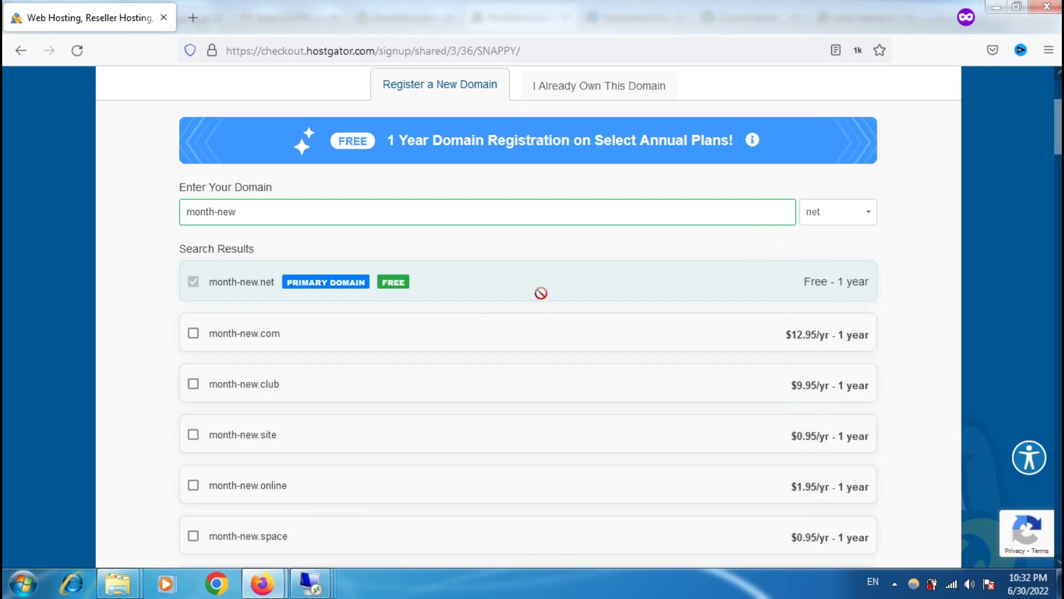
- Set the extension of the month-new domain to com
{"action": "left_click", "coordinate": [859, 217]}
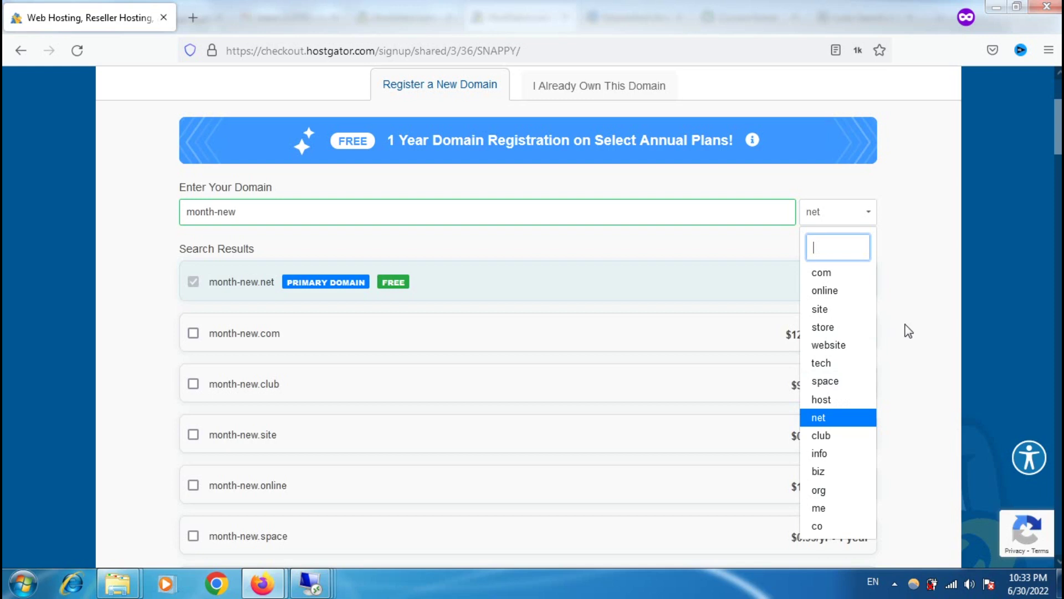
{"action": "key", "text": "Down"}
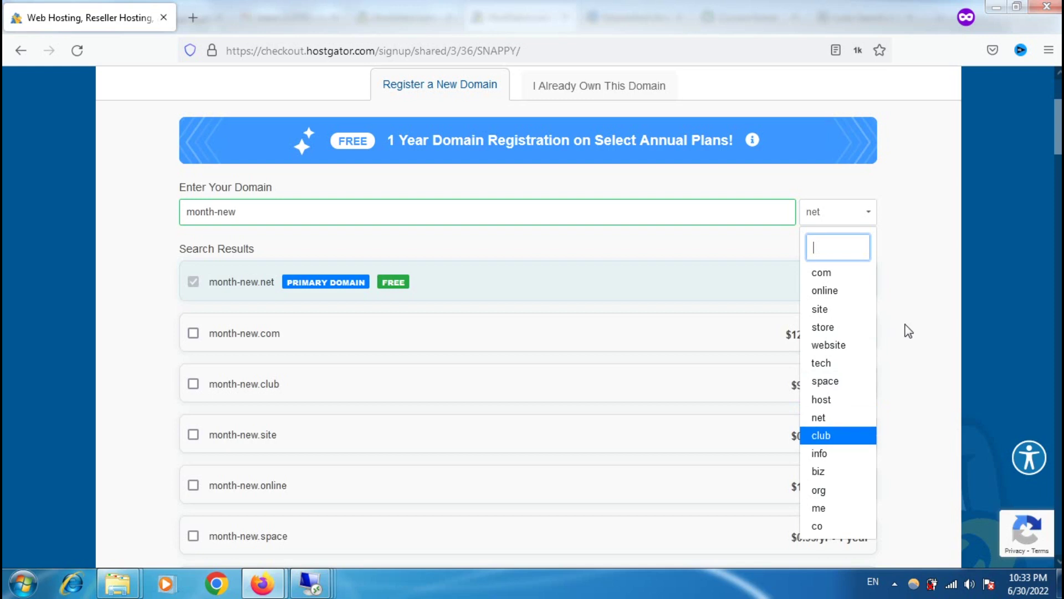
{"action": "left_click", "coordinate": [907, 331]}
{"action": "left_click", "coordinate": [817, 214]}
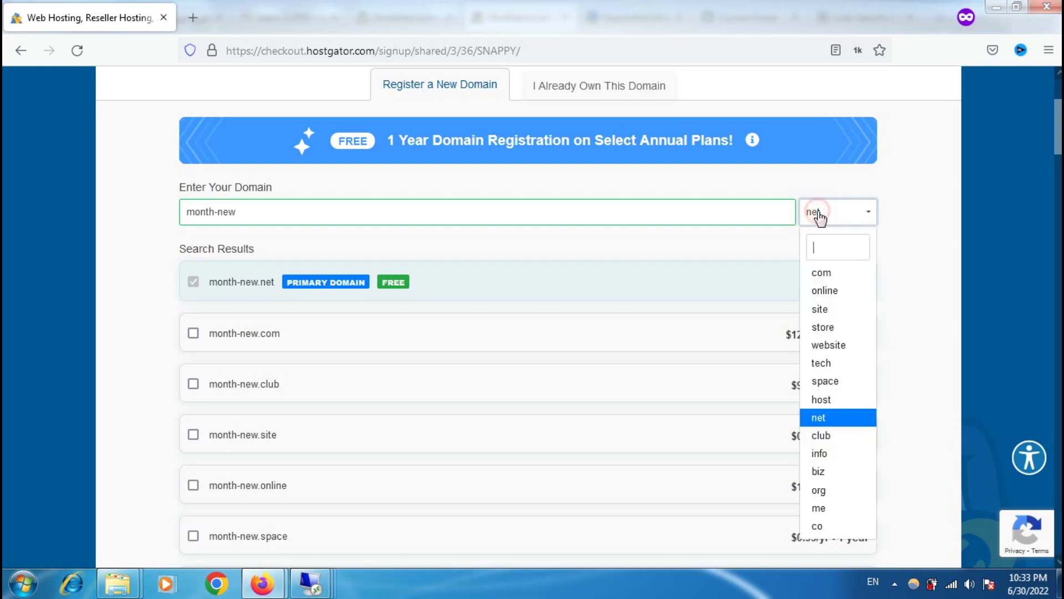
{"action": "left_click", "coordinate": [821, 272]}
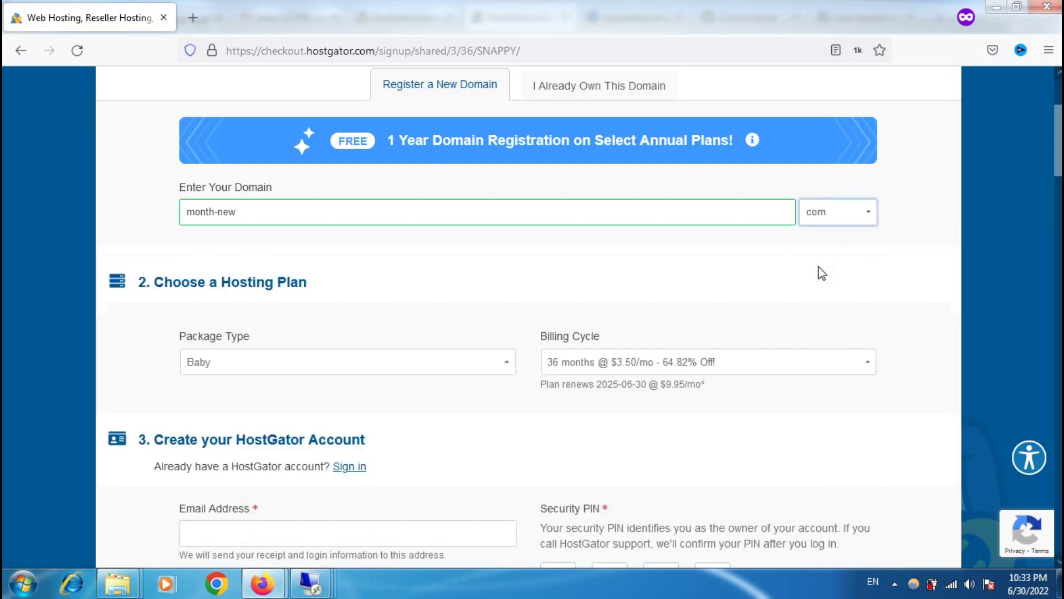
- Remove Domain Privacy Protection from month-new.com
{"action": "scroll", "coordinate": [865, 287], "scroll_direction": "up", "scroll_amount": 3}
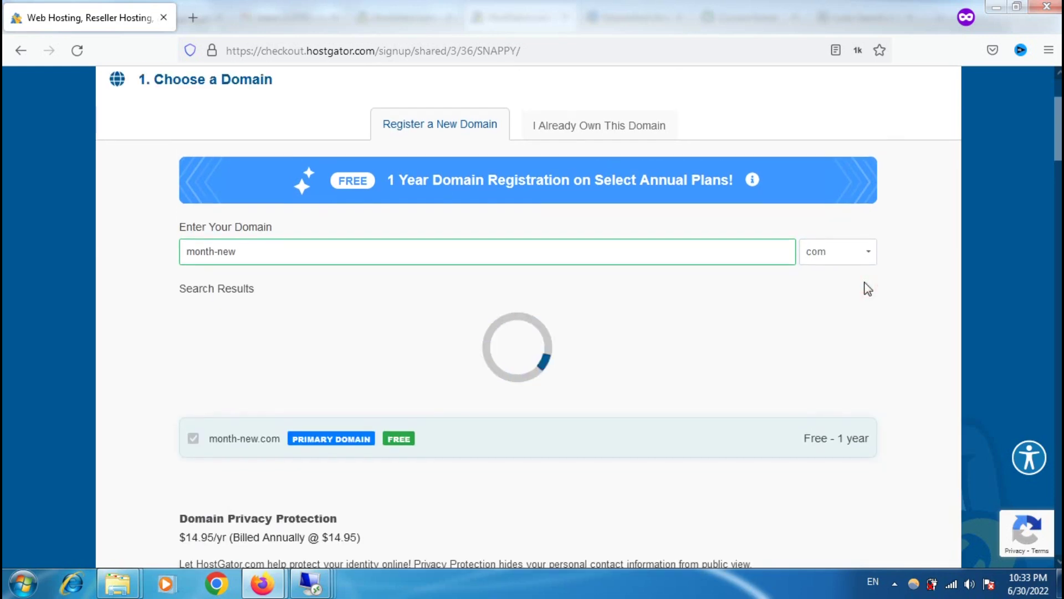
{"action": "scroll", "coordinate": [867, 289], "scroll_direction": "down", "scroll_amount": 5}
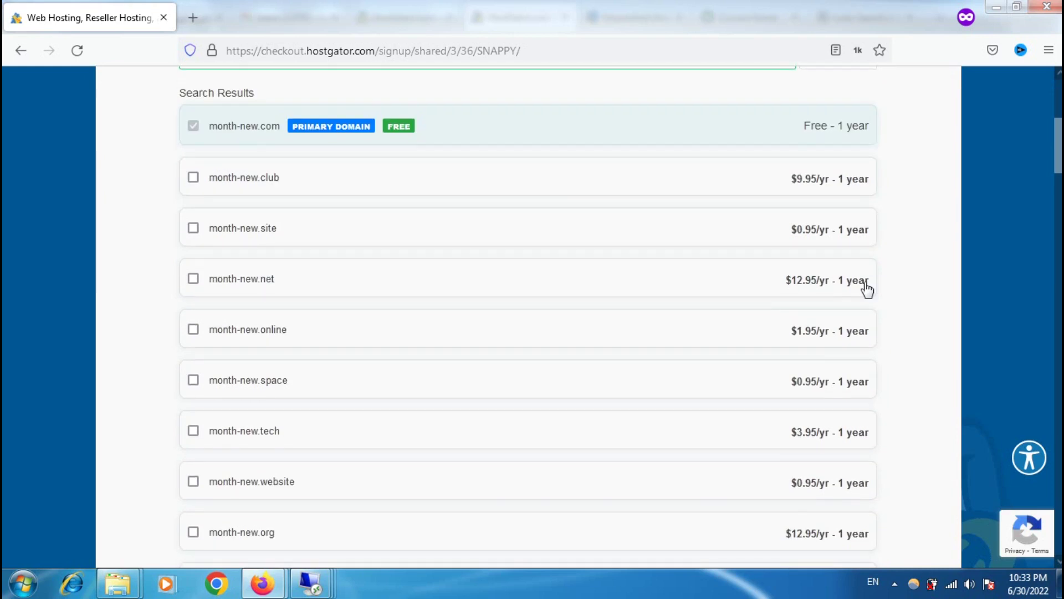
{"action": "scroll", "coordinate": [867, 288], "scroll_direction": "down", "scroll_amount": 8}
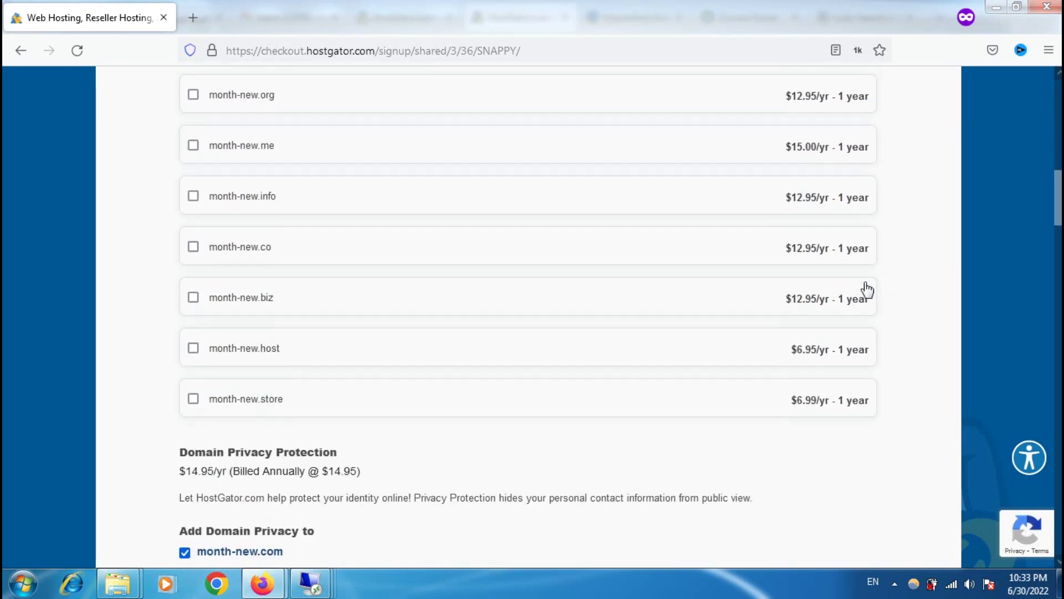
{"action": "scroll", "coordinate": [867, 288], "scroll_direction": "down", "scroll_amount": 3}
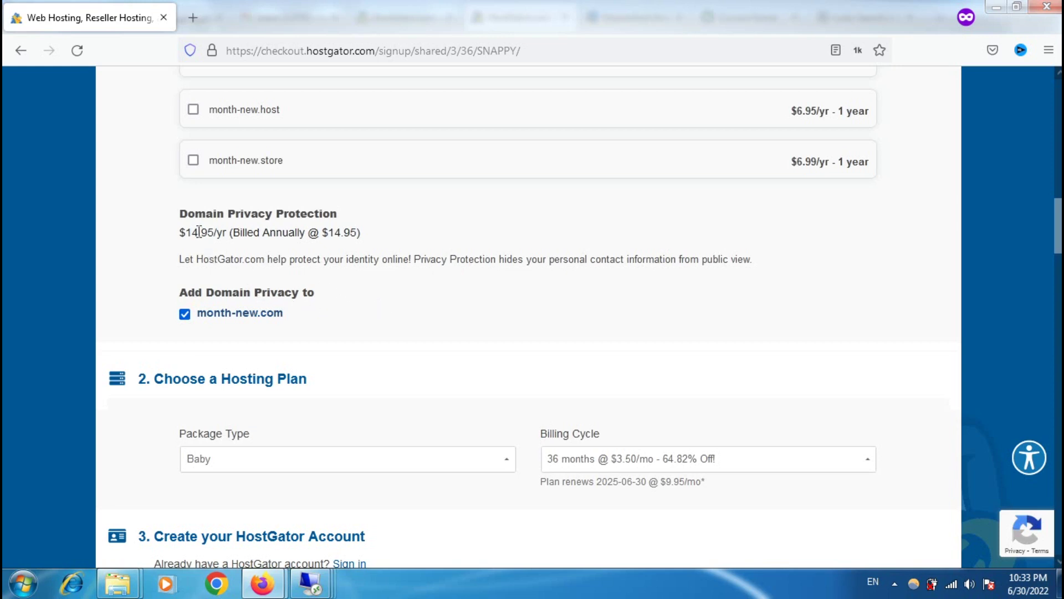
{"action": "left_click", "coordinate": [185, 315]}
{"action": "left_click", "coordinate": [186, 314]}
{"action": "left_click", "coordinate": [184, 314]}
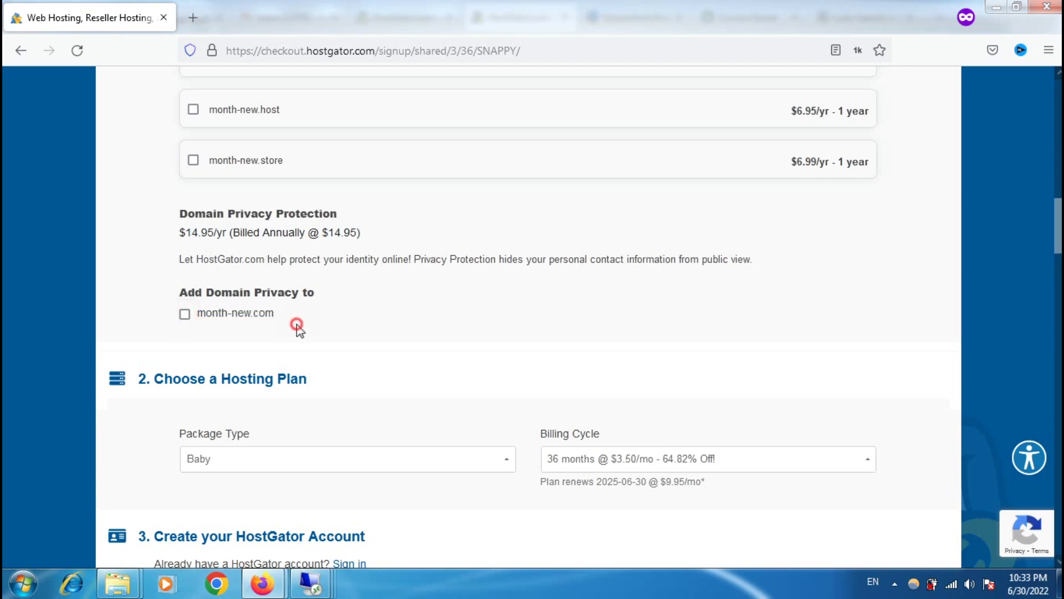
- Keep the Baby package and choose the 36 months @ $3.50/mo billing cycle
{"action": "scroll", "coordinate": [297, 327], "scroll_direction": "down", "scroll_amount": 1}
{"action": "scroll", "coordinate": [297, 327], "scroll_direction": "down", "scroll_amount": 4}
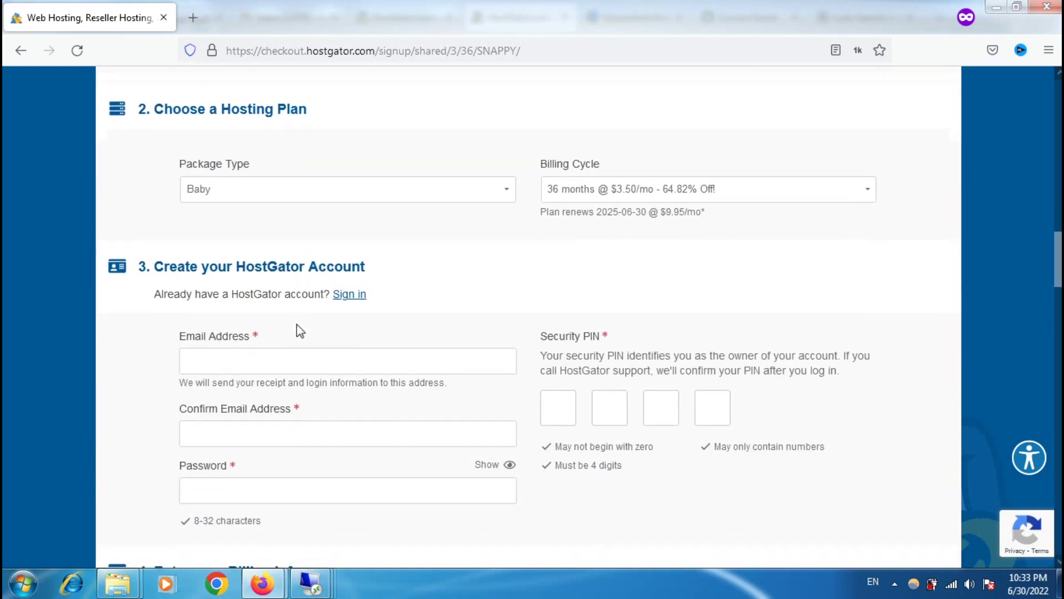
{"action": "left_click", "coordinate": [501, 183]}
{"action": "left_click", "coordinate": [501, 183]}
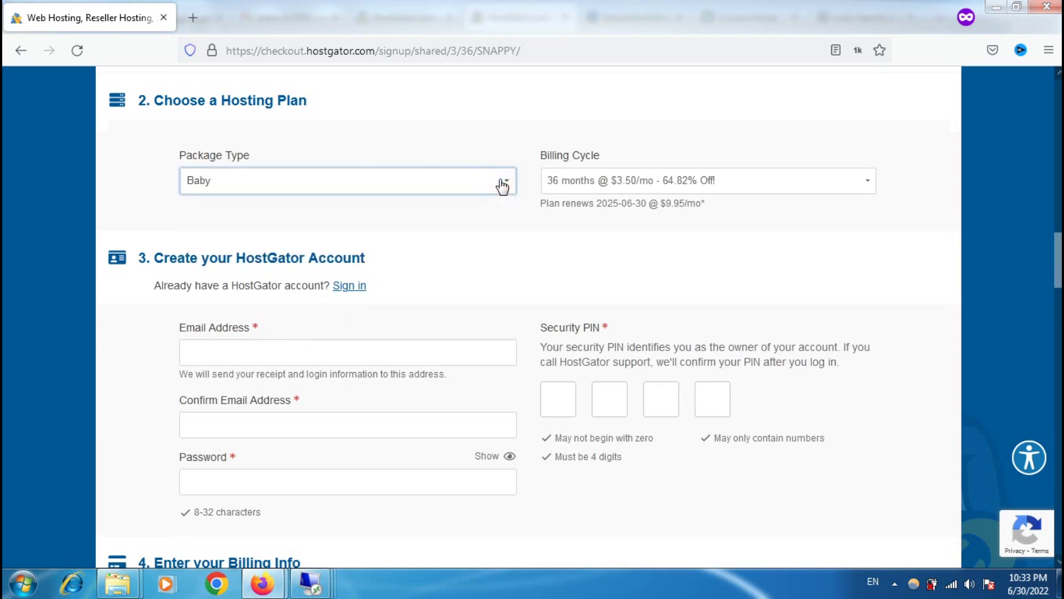
{"action": "left_click", "coordinate": [580, 181]}
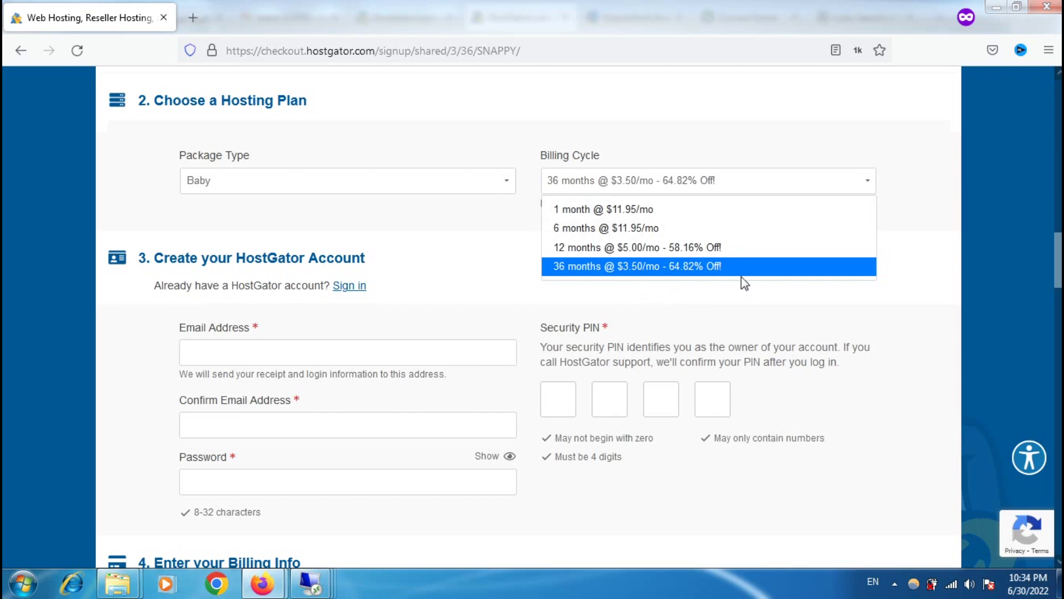
{"action": "left_click", "coordinate": [658, 268]}
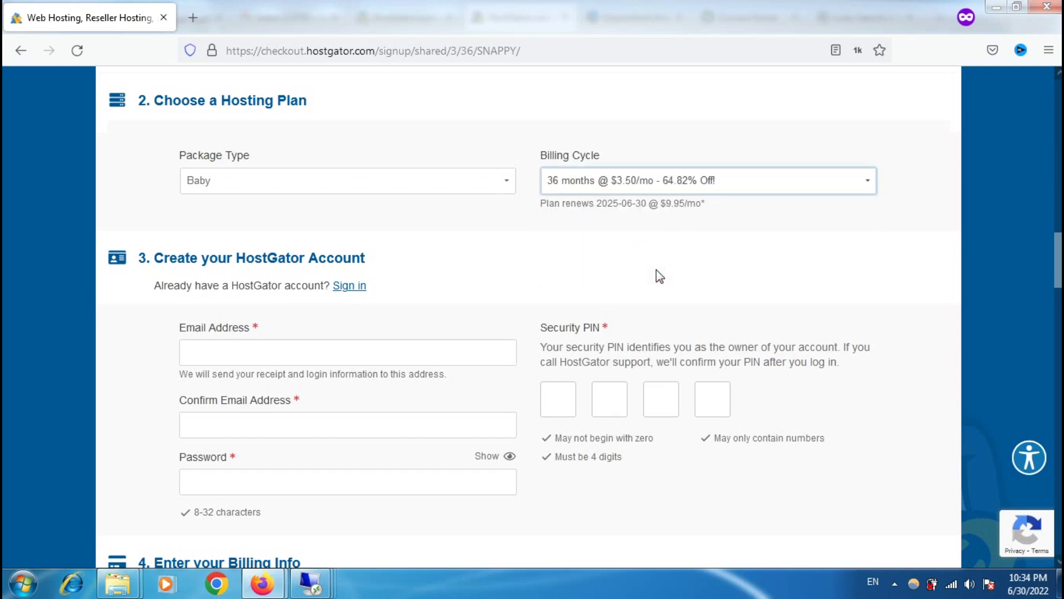
{"action": "left_click", "coordinate": [676, 232]}
- Go through the account creation fields: email address, confirmation email, password and security PIN
{"action": "scroll", "coordinate": [677, 233], "scroll_direction": "down", "scroll_amount": 2}
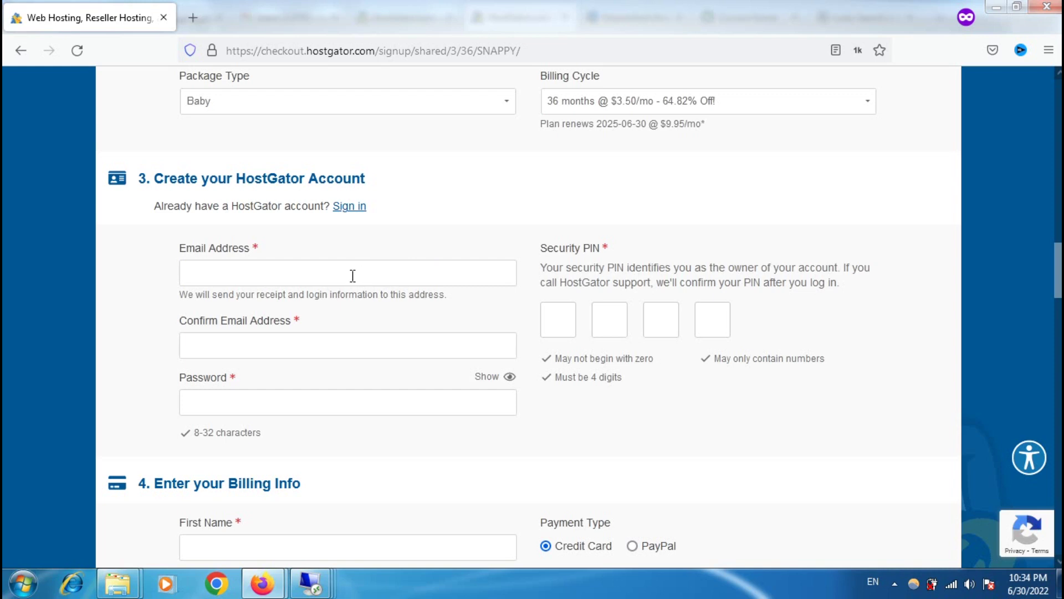
{"action": "left_click", "coordinate": [352, 276]}
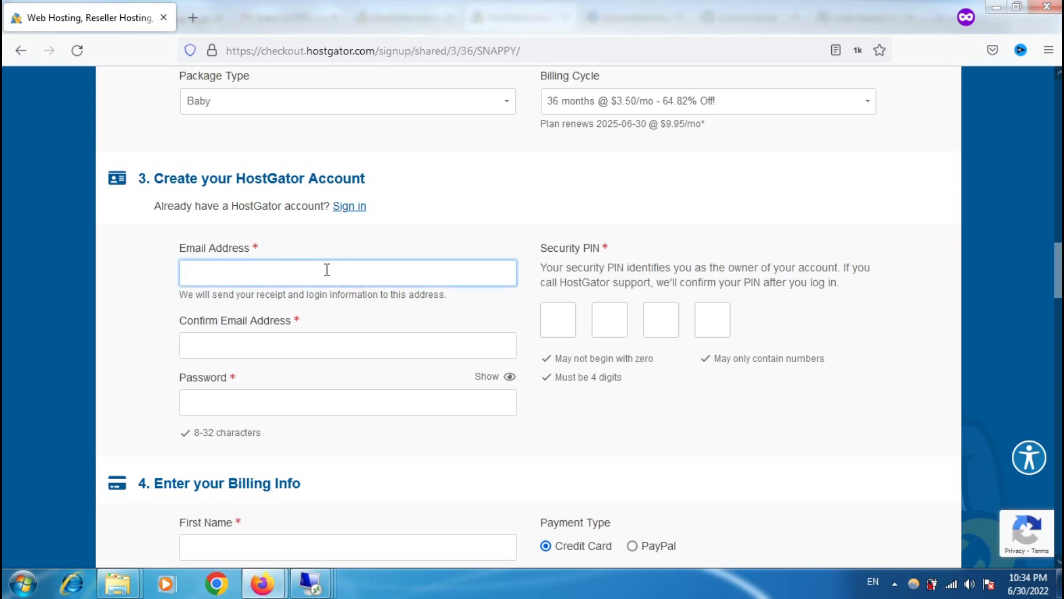
{"action": "left_click", "coordinate": [381, 347]}
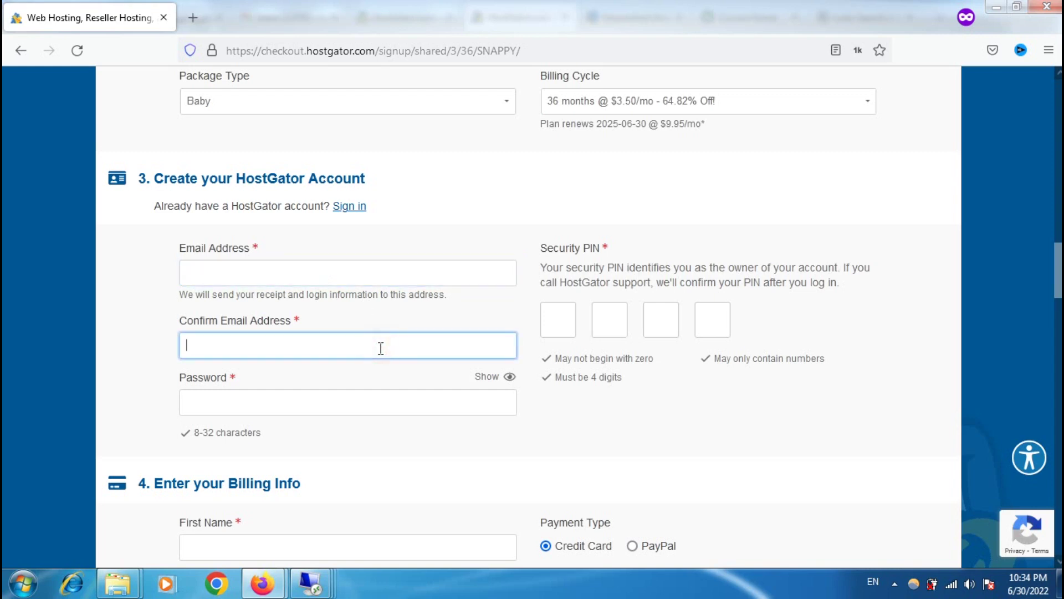
{"action": "left_click", "coordinate": [355, 405]}
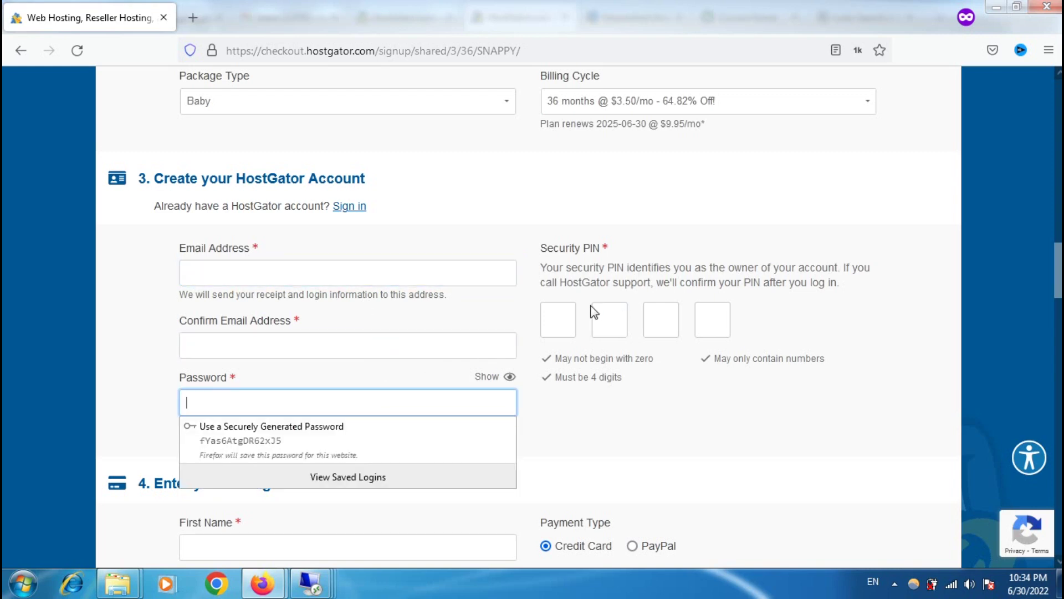
{"action": "left_click", "coordinate": [566, 308]}
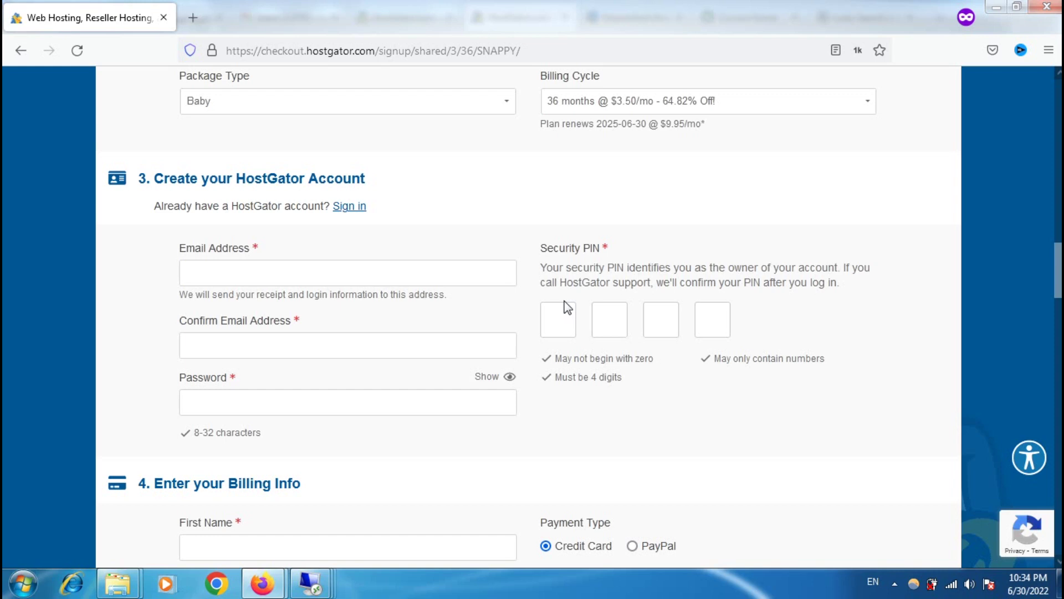
{"action": "left_click", "coordinate": [566, 309]}
- Go through the First Name, Last Name and optional Company fields in the billing info section
{"action": "scroll", "coordinate": [739, 324], "scroll_direction": "down", "scroll_amount": 4}
{"action": "scroll", "coordinate": [739, 324], "scroll_direction": "down", "scroll_amount": 2}
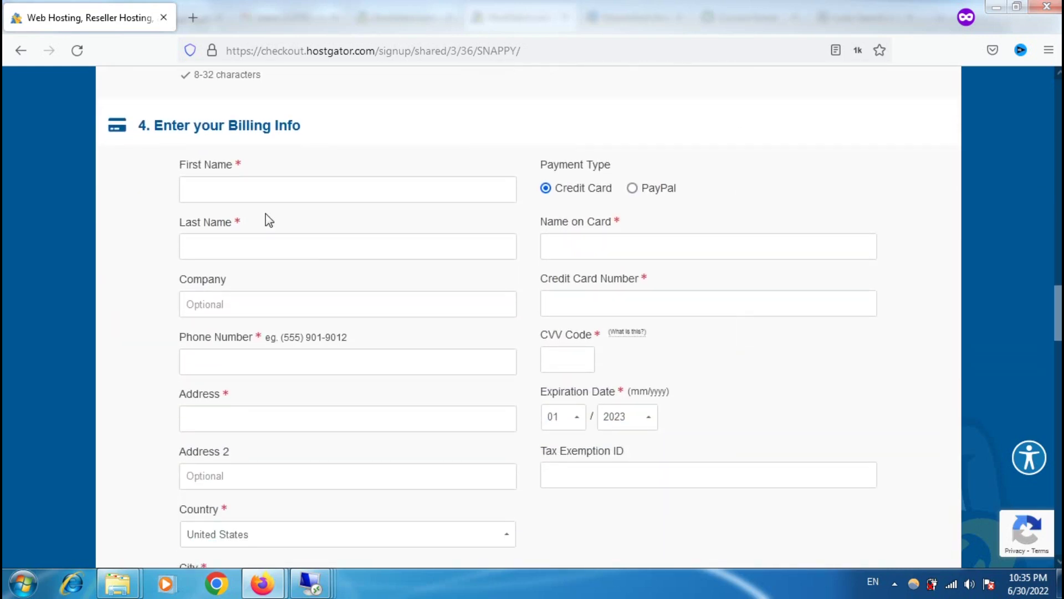
{"action": "left_click", "coordinate": [245, 195]}
{"action": "left_click", "coordinate": [268, 240]}
{"action": "left_click", "coordinate": [331, 305]}
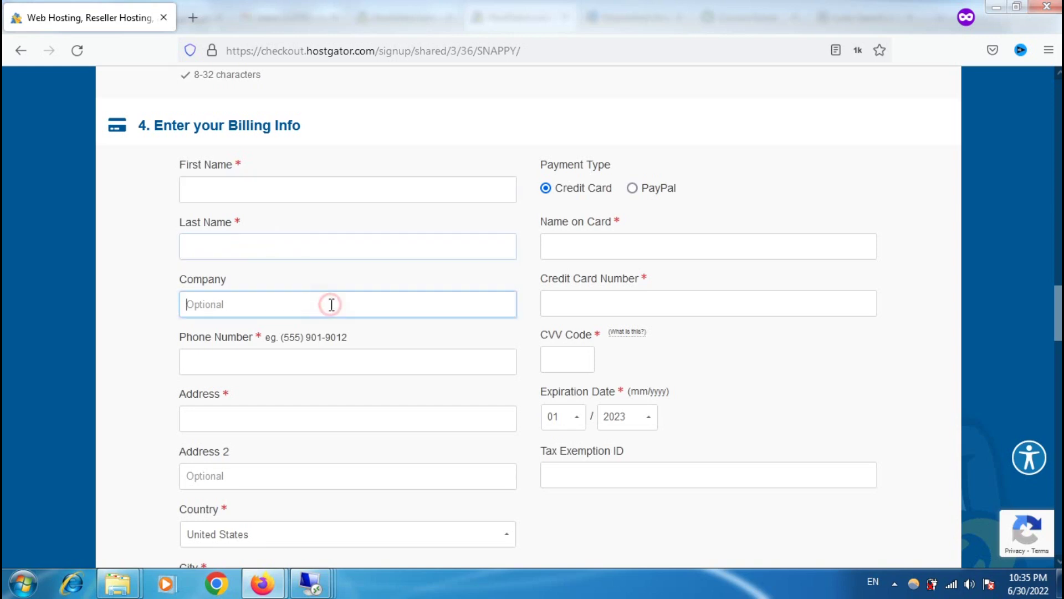
{"action": "left_click", "coordinate": [234, 299]}
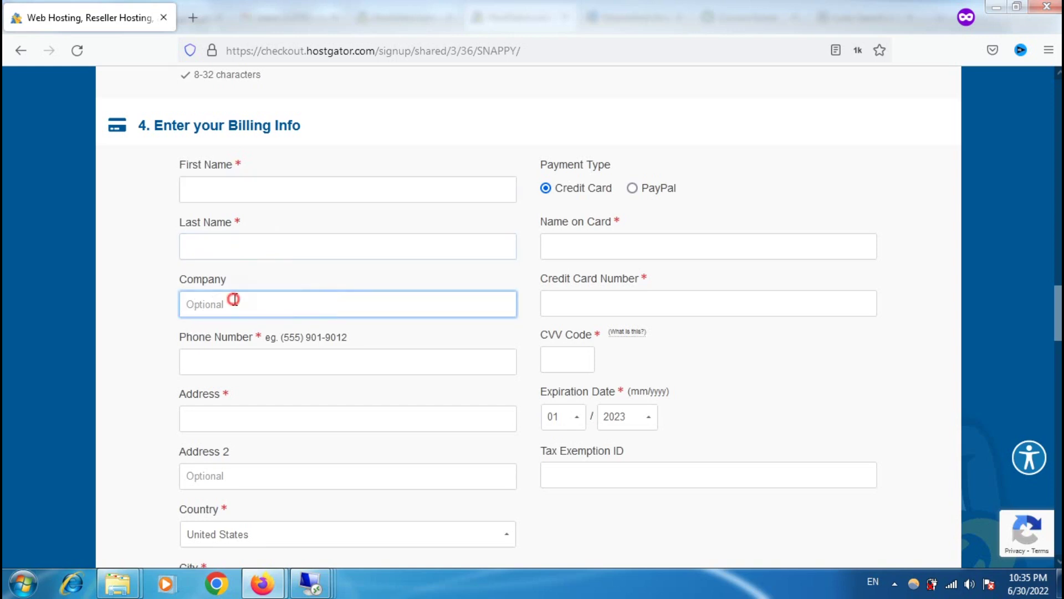
{"action": "left_click", "coordinate": [293, 286]}
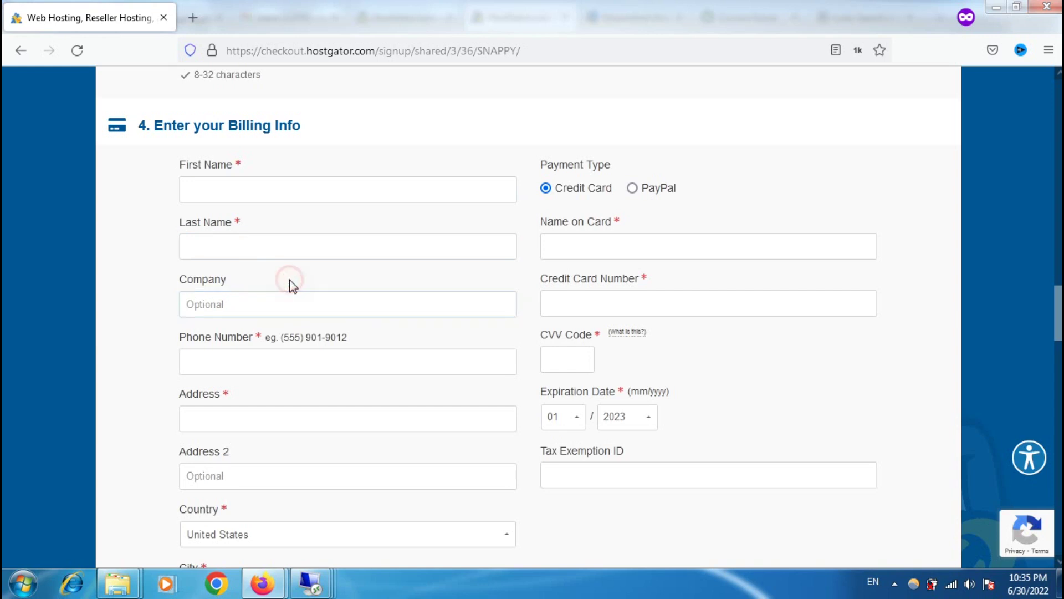
- Go through the billing phone number, Address and optional Address 2 fields
{"action": "scroll", "coordinate": [293, 286], "scroll_direction": "down", "scroll_amount": 1}
{"action": "scroll", "coordinate": [292, 286], "scroll_direction": "down", "scroll_amount": 1}
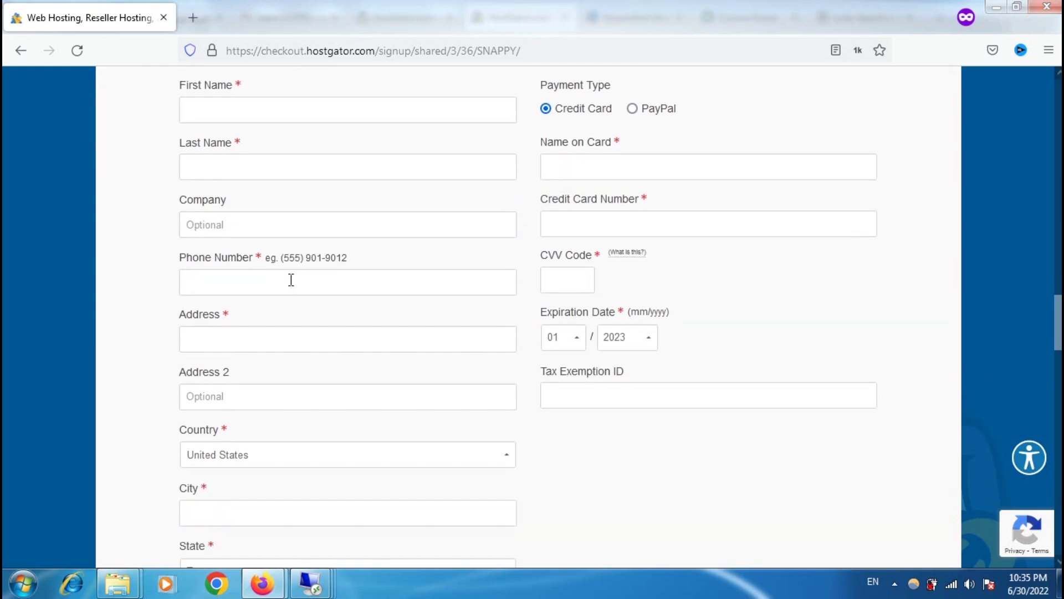
{"action": "left_click", "coordinate": [249, 215]}
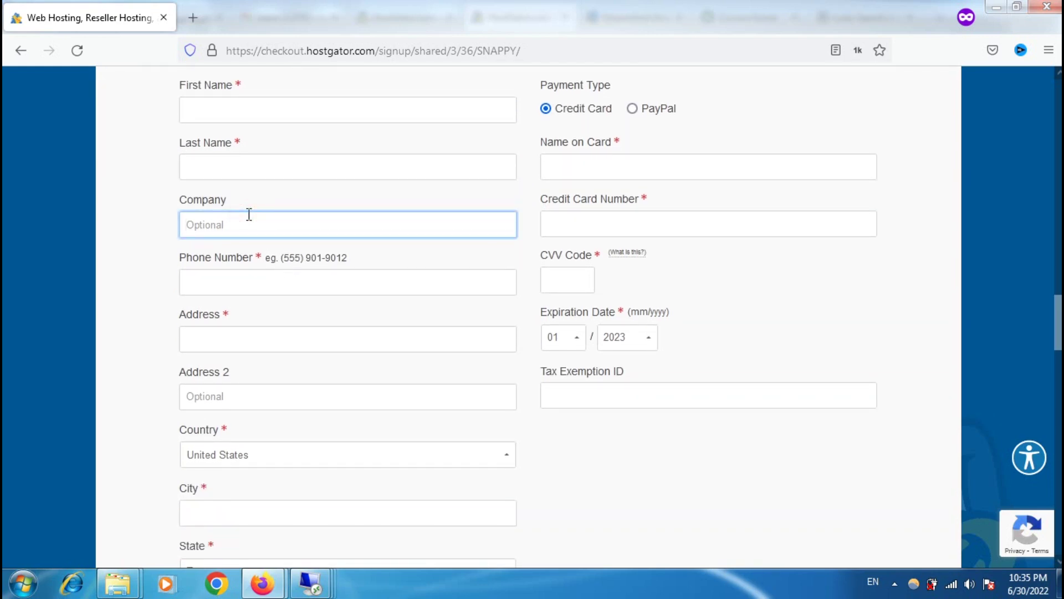
{"action": "left_click", "coordinate": [270, 285]}
{"action": "left_click", "coordinate": [261, 338]}
{"action": "left_click", "coordinate": [259, 392]}
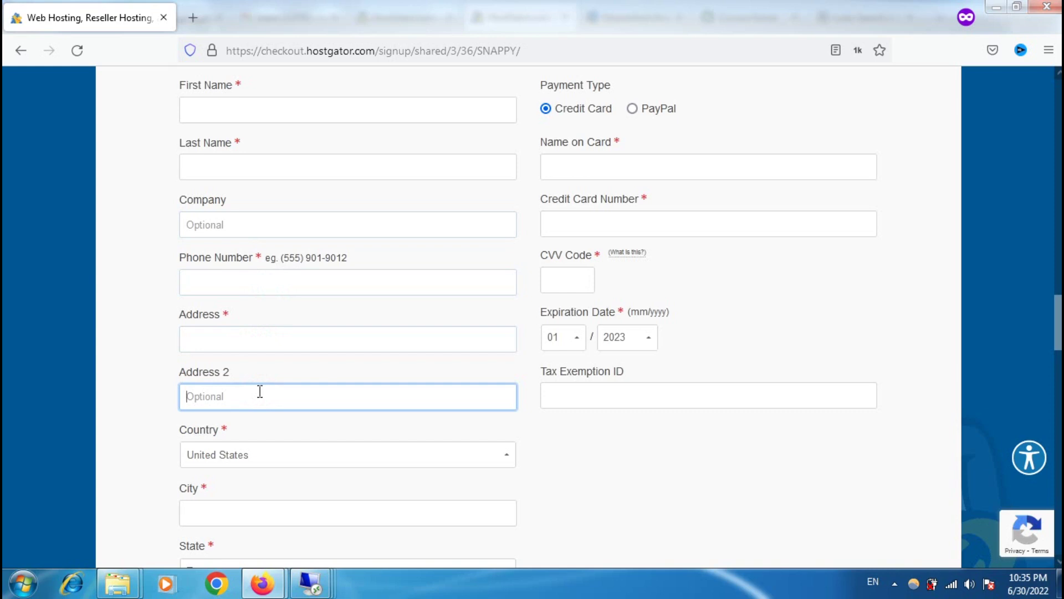
{"action": "left_click", "coordinate": [259, 413]}
- Examine the billing Country list and the City, State and Zip Code fields, keeping United States selected
{"action": "scroll", "coordinate": [259, 417], "scroll_direction": "down", "scroll_amount": 3}
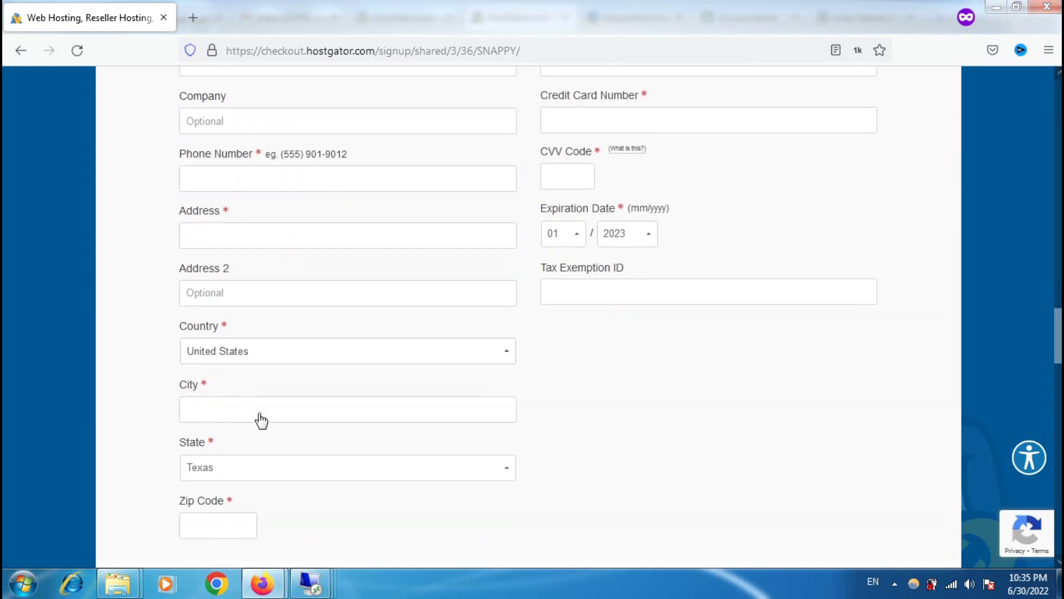
{"action": "left_click", "coordinate": [255, 345]}
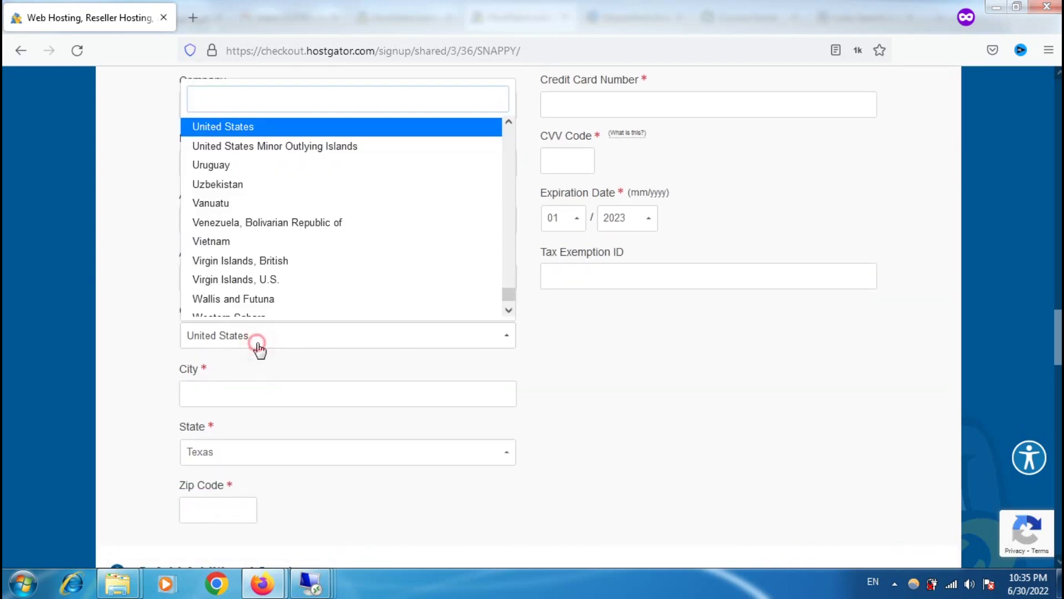
{"action": "left_click", "coordinate": [257, 346]}
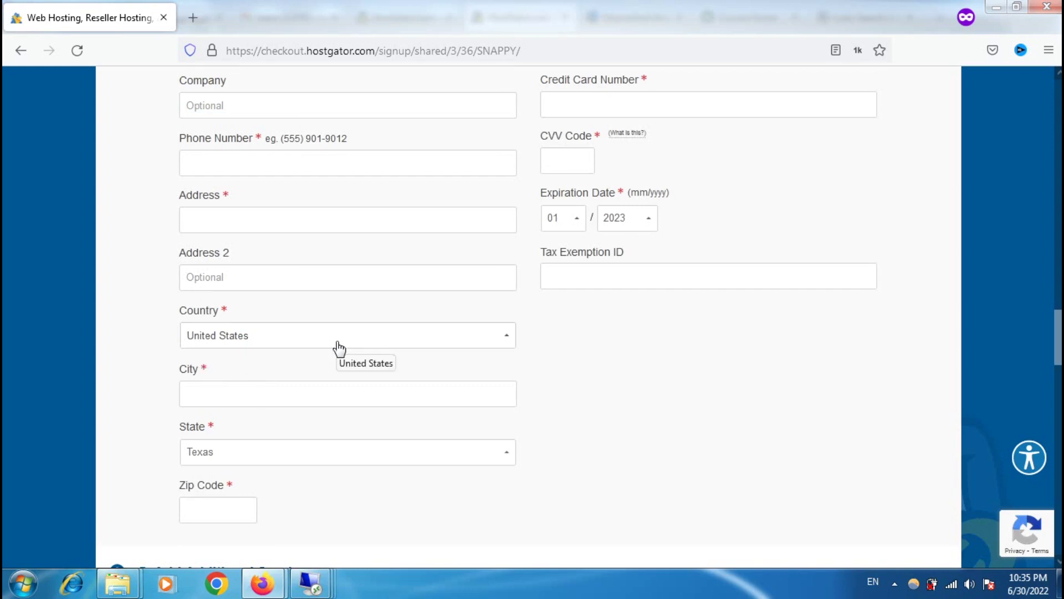
{"action": "left_click", "coordinate": [342, 387]}
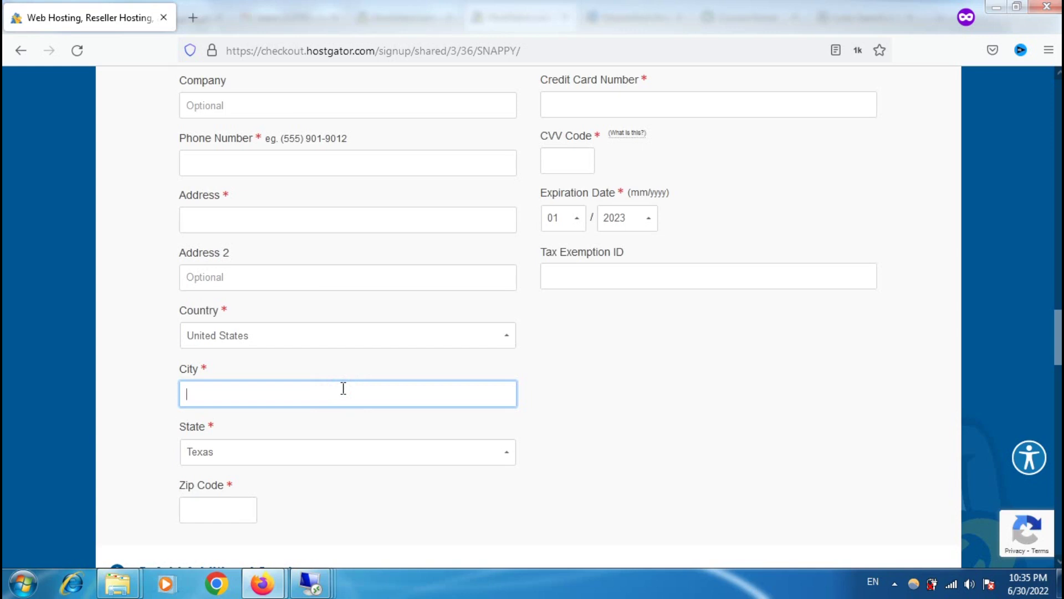
{"action": "left_click", "coordinate": [368, 454]}
{"action": "left_click", "coordinate": [367, 451]}
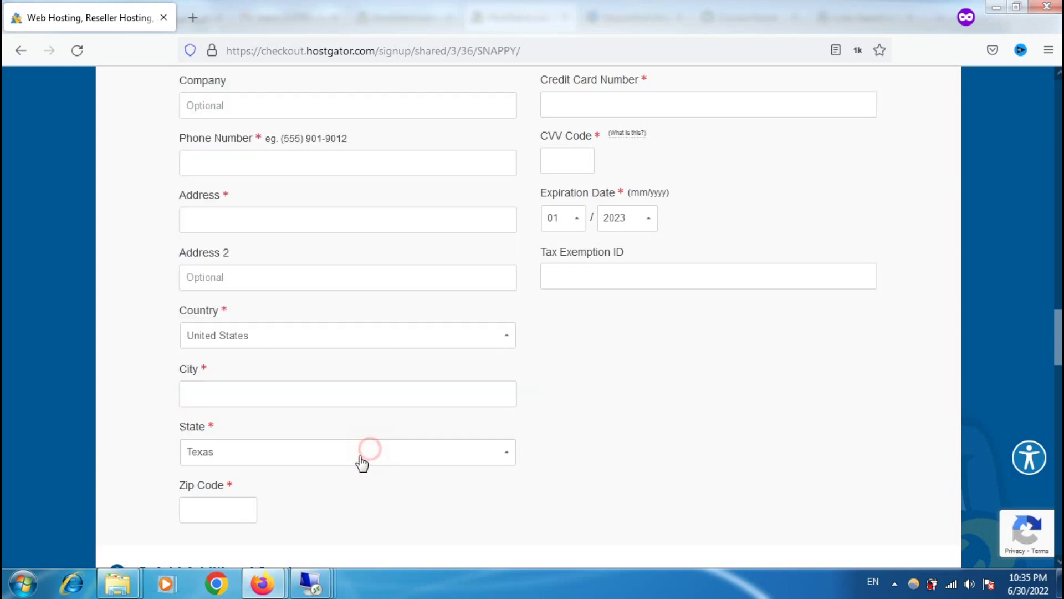
{"action": "left_click", "coordinate": [227, 515]}
{"action": "left_click", "coordinate": [666, 434]}
- Open google.com in a new browser tab and search for "cairo zip code"
{"action": "left_click", "coordinate": [193, 17]}
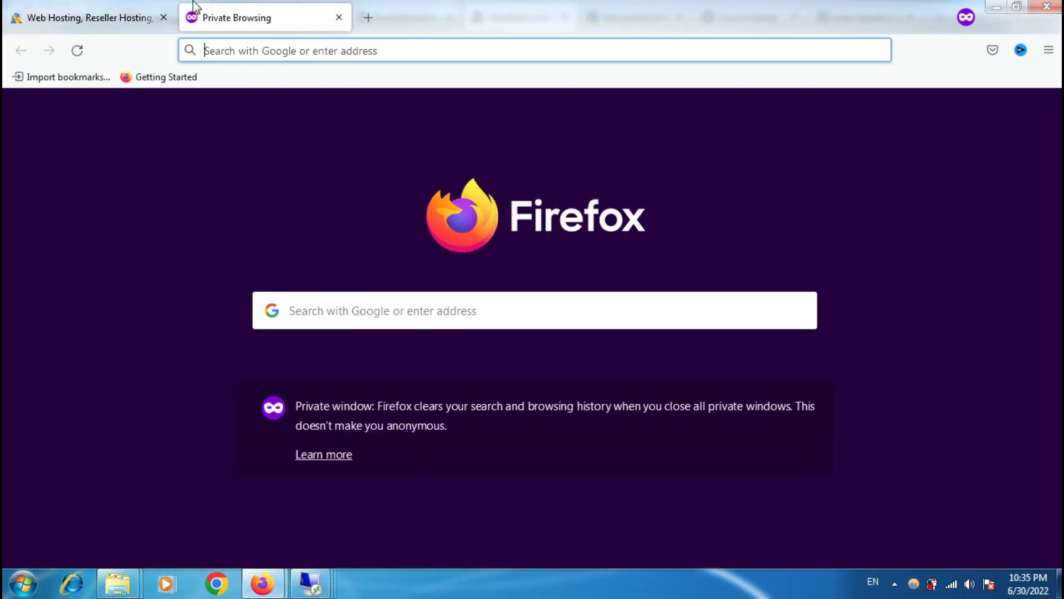
{"action": "type", "text": "google.com"}
{"action": "key", "text": "Return"}
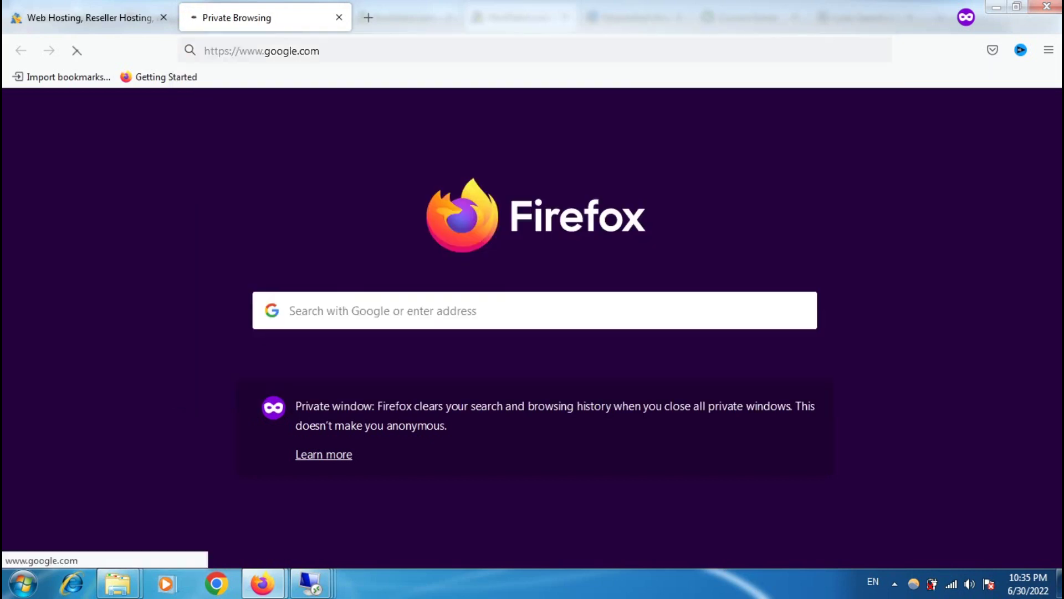
{"action": "left_click", "coordinate": [460, 221]}
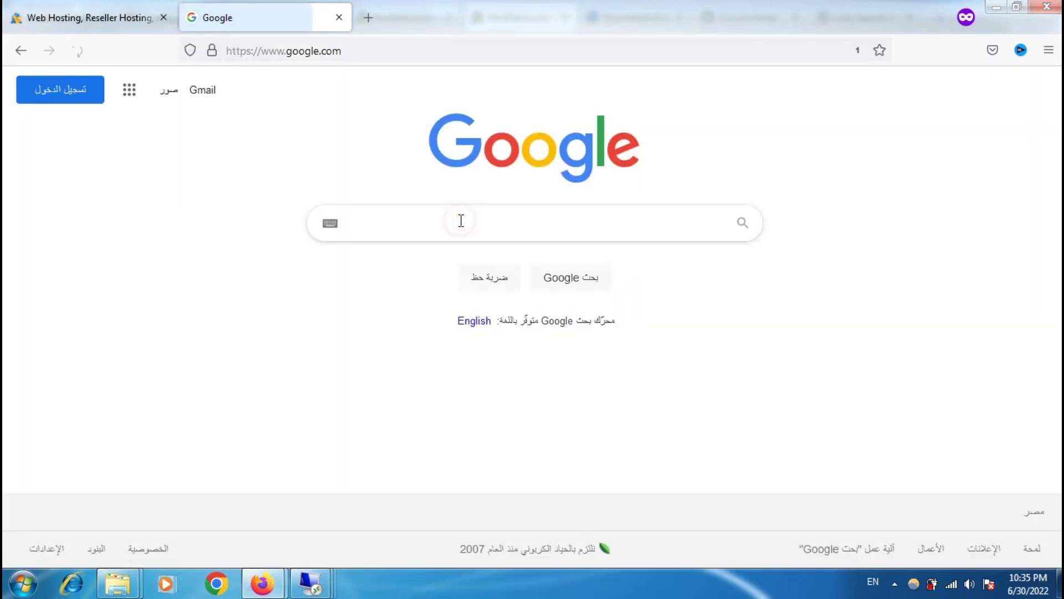
{"action": "type", "text": "ca"}
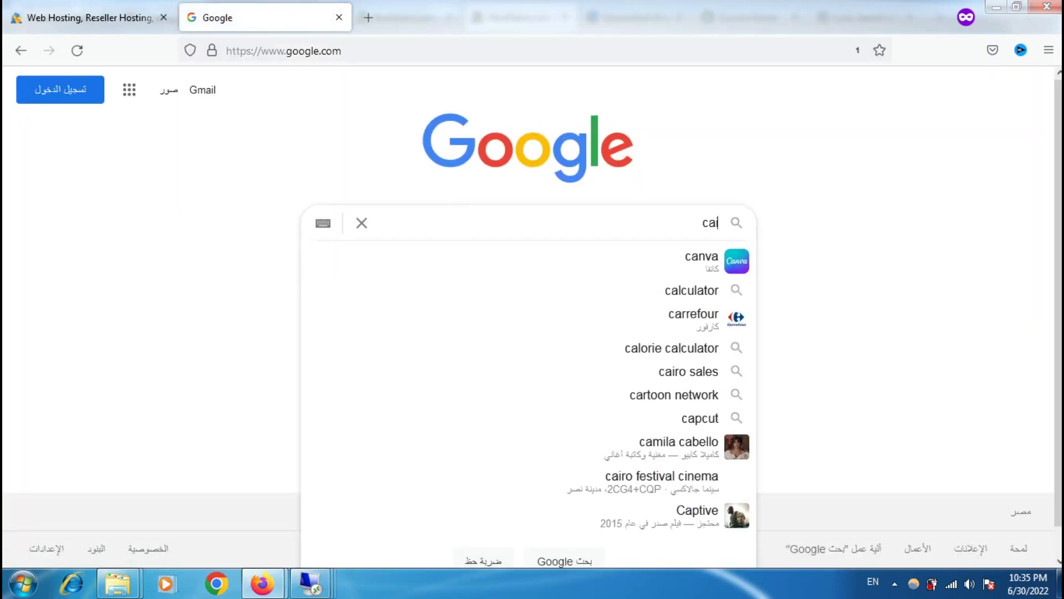
{"action": "type", "text": "iro"}
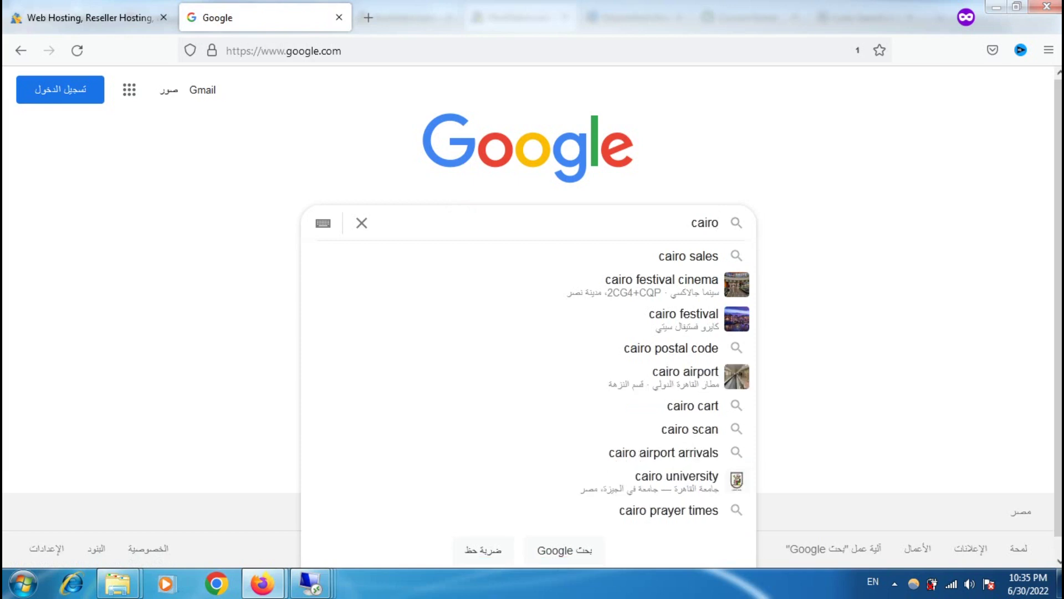
{"action": "type", "text": " zip"}
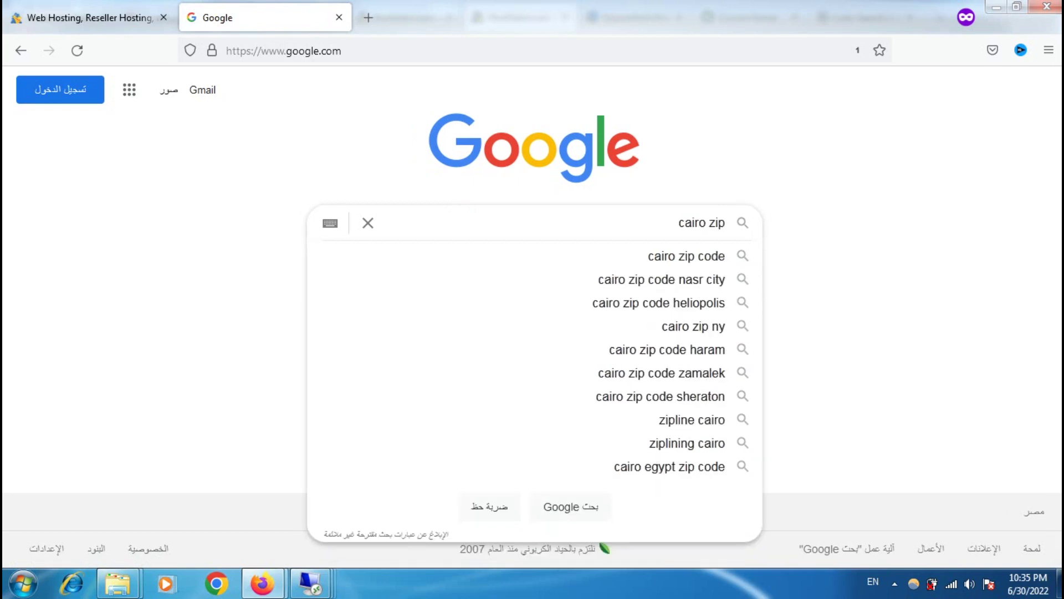
{"action": "key", "text": "Down"}
{"action": "key", "text": "Return"}
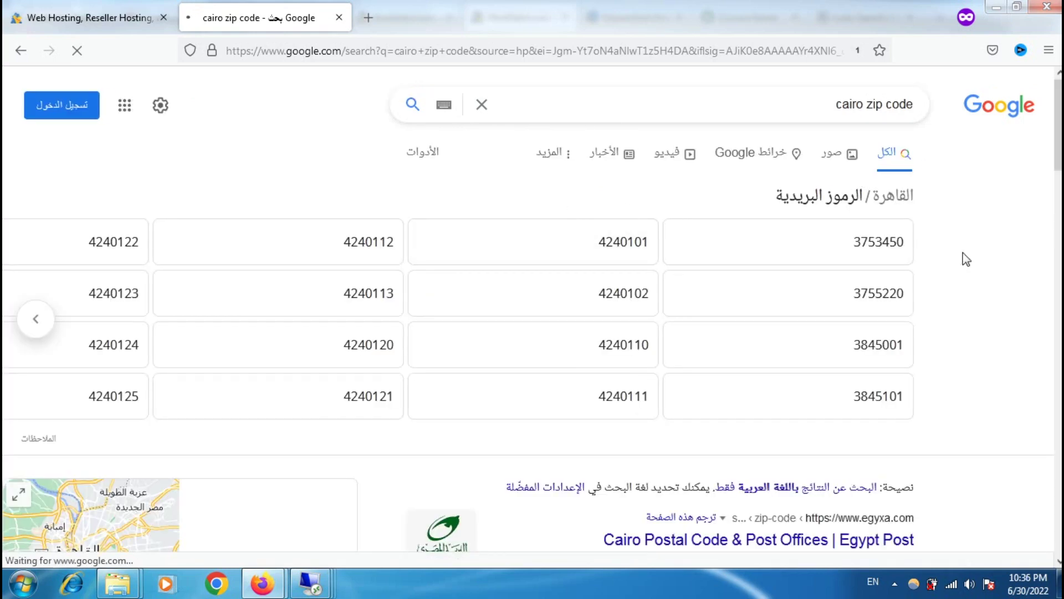
- Look through the search results for the postal codes of Cairo's districts
{"action": "scroll", "coordinate": [1028, 197], "scroll_direction": "down", "scroll_amount": 2}
{"action": "scroll", "coordinate": [532, 316], "scroll_direction": "down", "scroll_amount": 3}
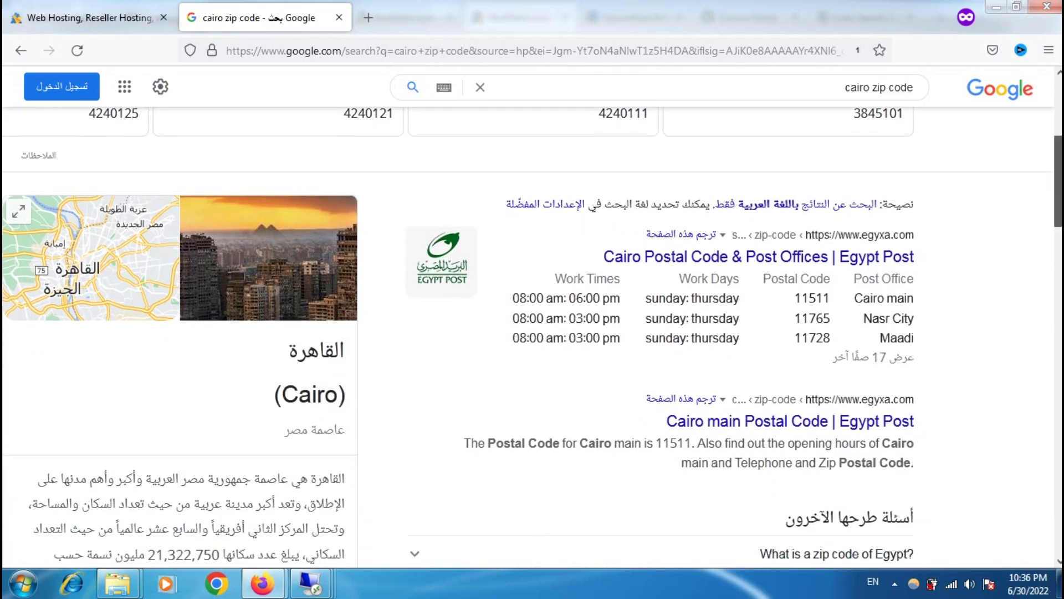
{"action": "scroll", "coordinate": [532, 316], "scroll_direction": "down", "scroll_amount": 1}
{"action": "scroll", "coordinate": [532, 316], "scroll_direction": "up", "scroll_amount": 5}
{"action": "scroll", "coordinate": [532, 316], "scroll_direction": "down", "scroll_amount": 5}
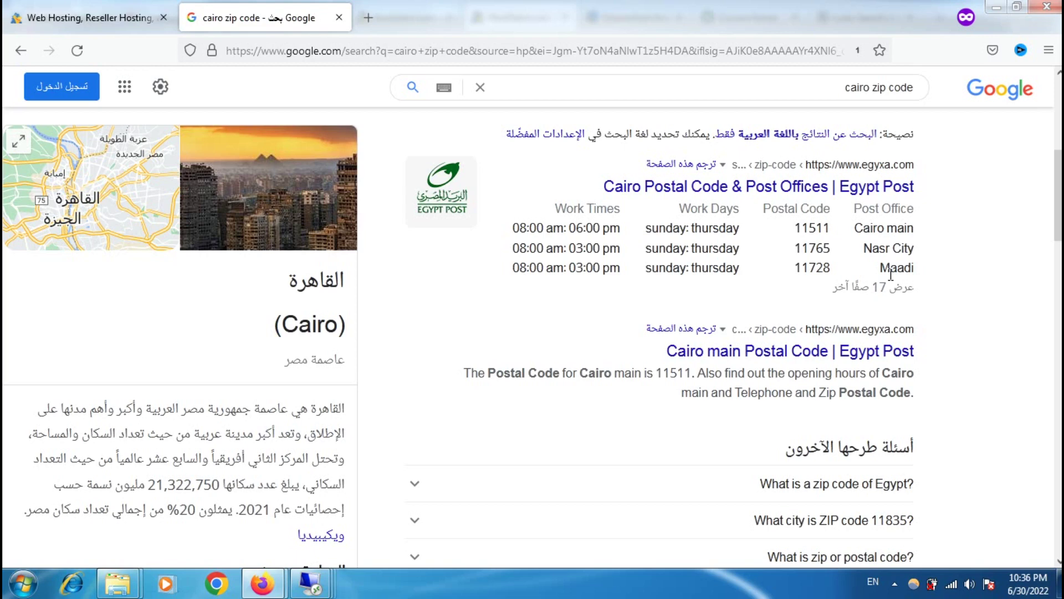
- Return to the HostGator checkout and go through the credit card payment fields, from Name on Card to Tax Exemption ID
{"action": "left_click", "coordinate": [33, 3]}
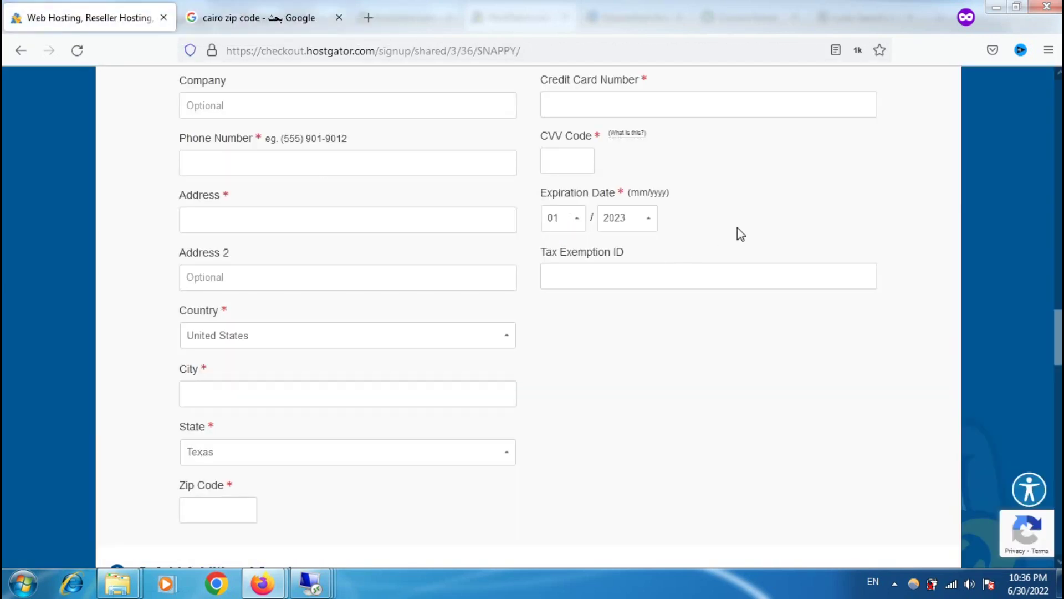
{"action": "scroll", "coordinate": [737, 228], "scroll_direction": "up", "scroll_amount": 4}
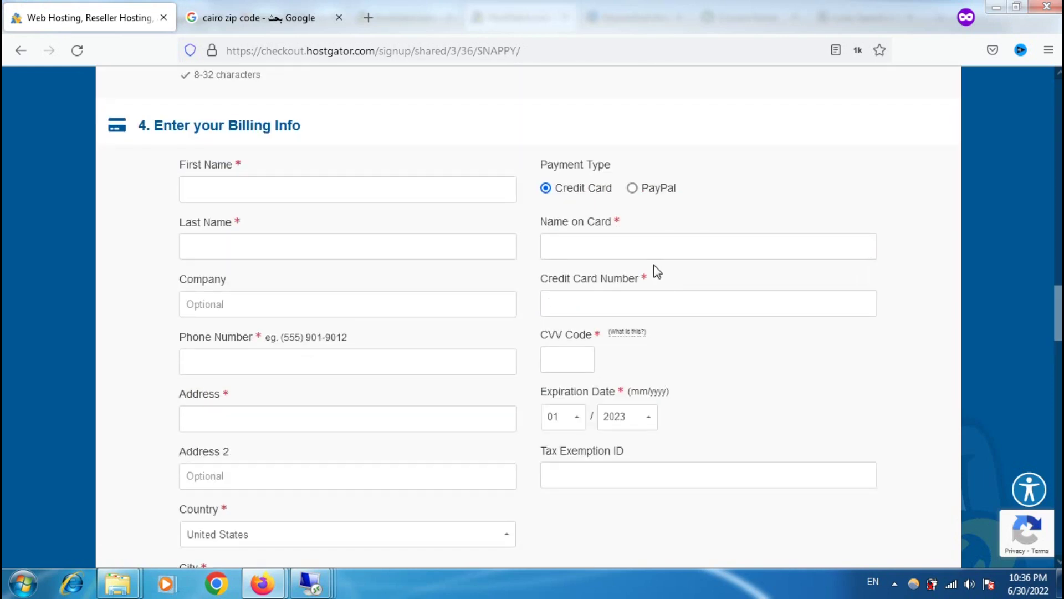
{"action": "left_click", "coordinate": [620, 254]}
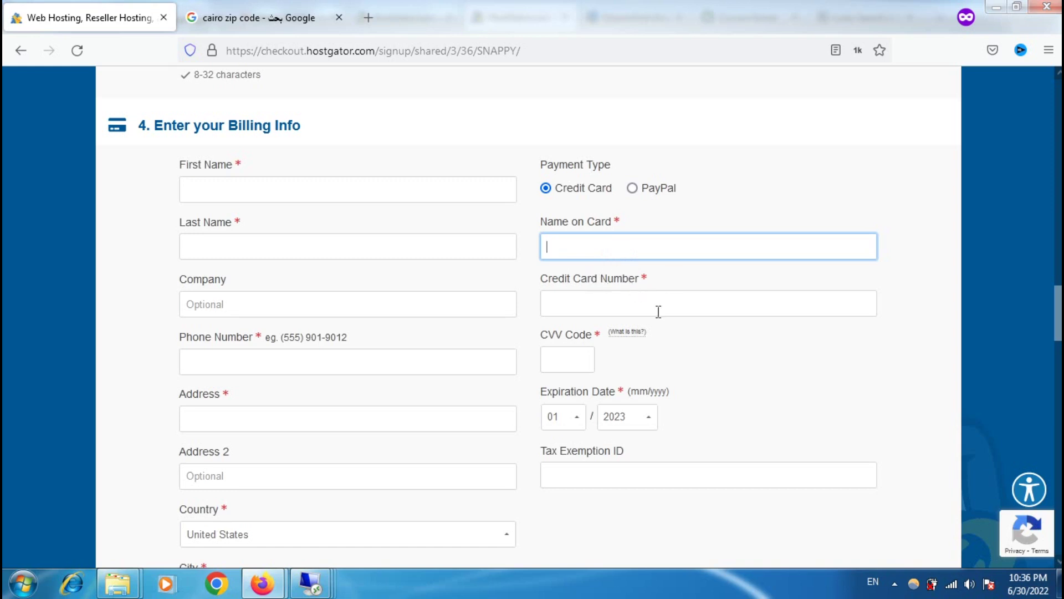
{"action": "left_click", "coordinate": [681, 291]}
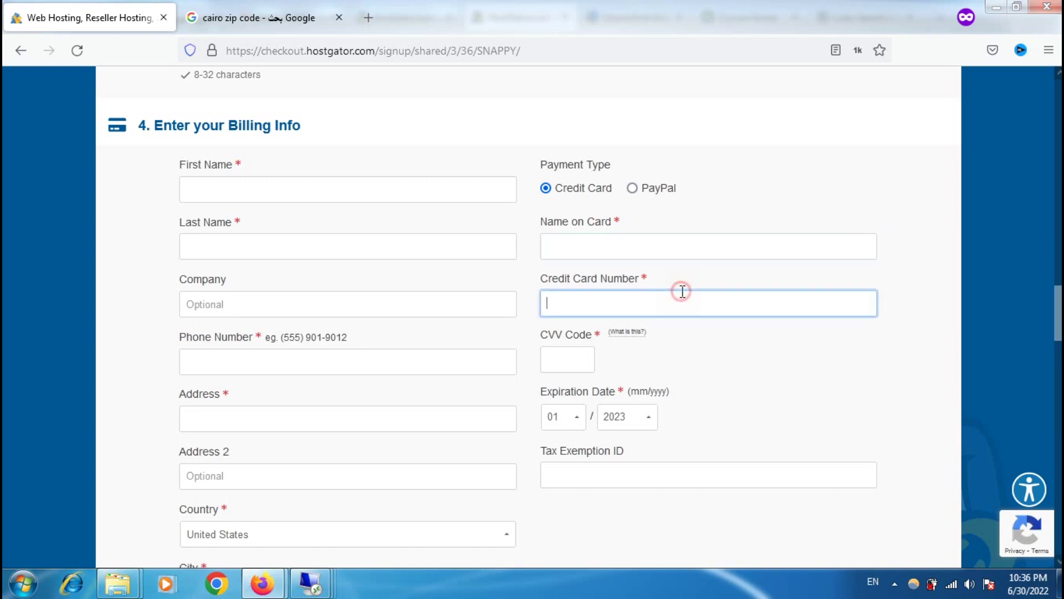
{"action": "left_click", "coordinate": [582, 358]}
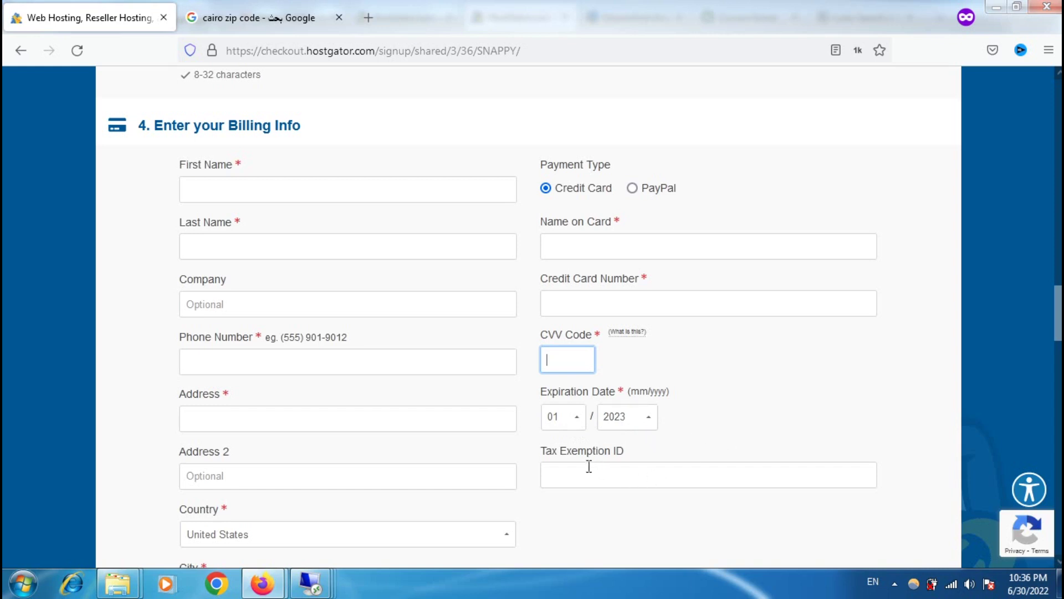
{"action": "left_click", "coordinate": [615, 474]}
{"action": "left_click", "coordinate": [745, 426]}
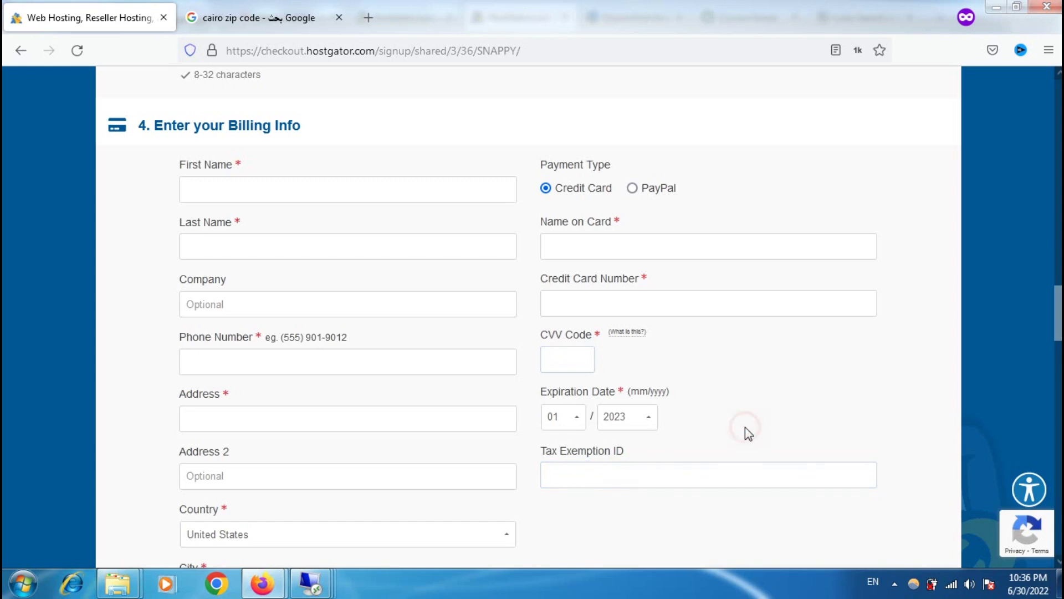
{"action": "scroll", "coordinate": [745, 427], "scroll_direction": "down", "scroll_amount": 1}
{"action": "scroll", "coordinate": [746, 427], "scroll_direction": "down", "scroll_amount": 2}
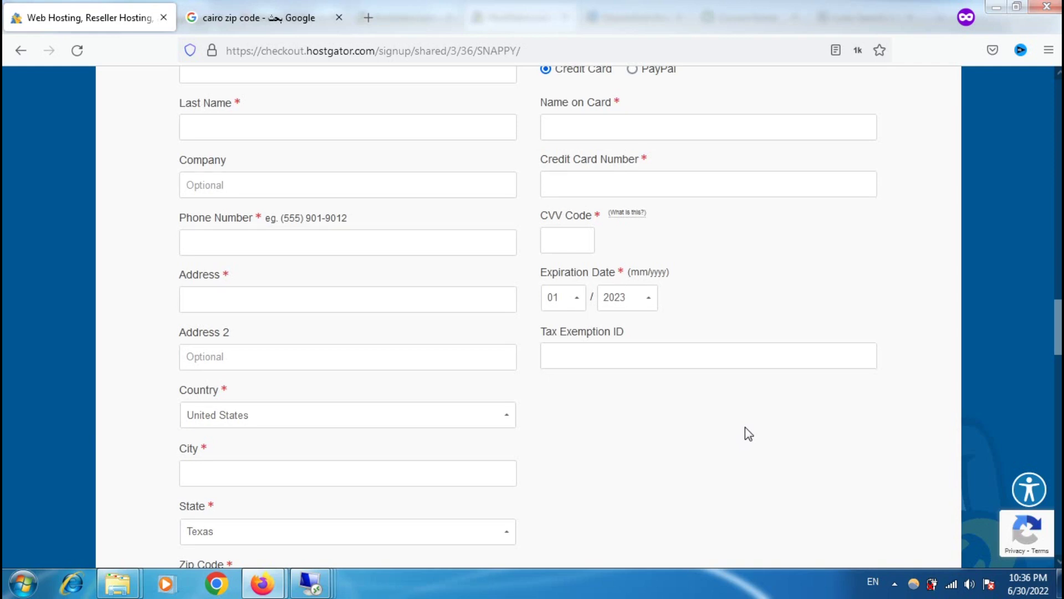
{"action": "scroll", "coordinate": [745, 427], "scroll_direction": "up", "scroll_amount": 3}
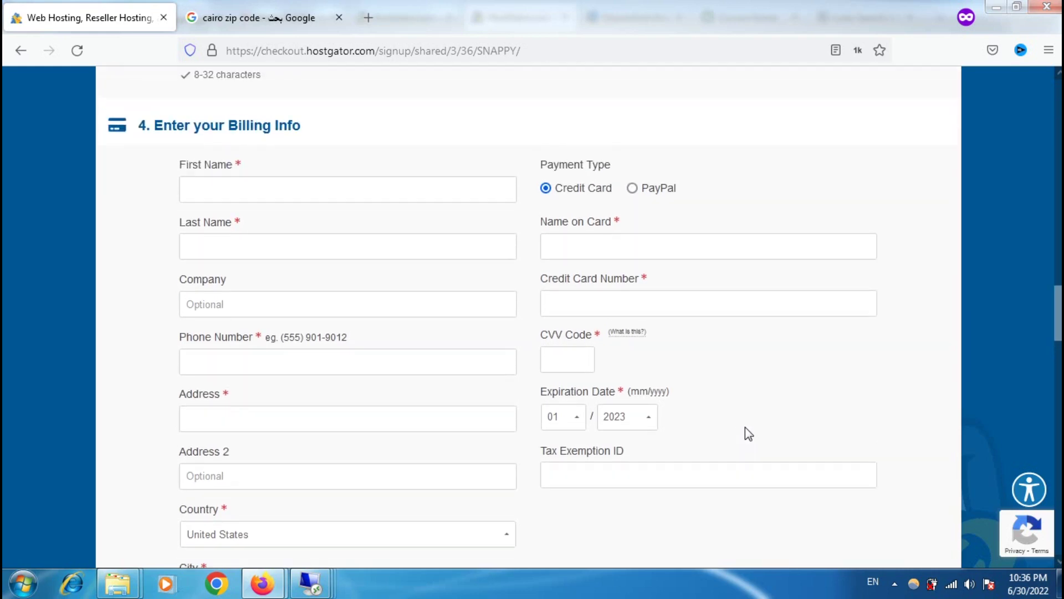
{"action": "left_click", "coordinate": [633, 466]}
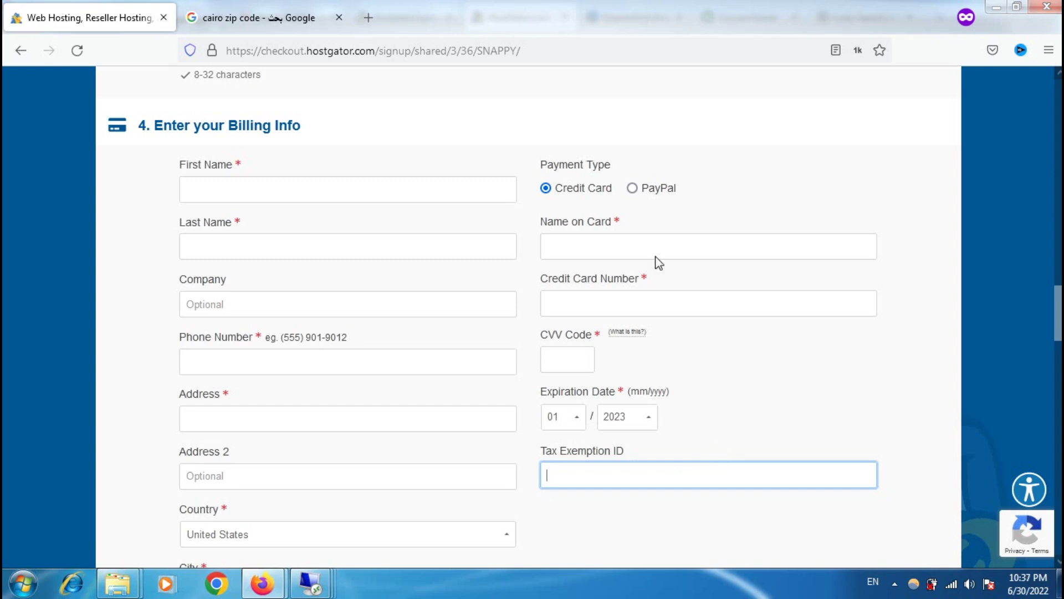
- Set the billing payment type to PayPal instead of Credit Card
{"action": "left_click", "coordinate": [632, 188]}
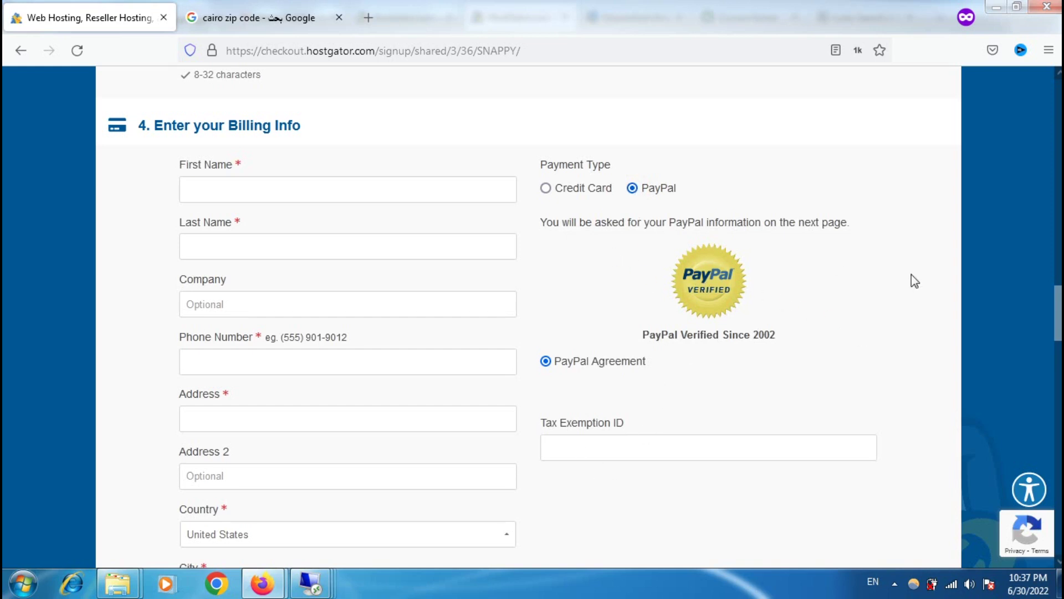
{"action": "scroll", "coordinate": [913, 280], "scroll_direction": "down", "scroll_amount": 3}
{"action": "scroll", "coordinate": [914, 280], "scroll_direction": "up", "scroll_amount": 2}
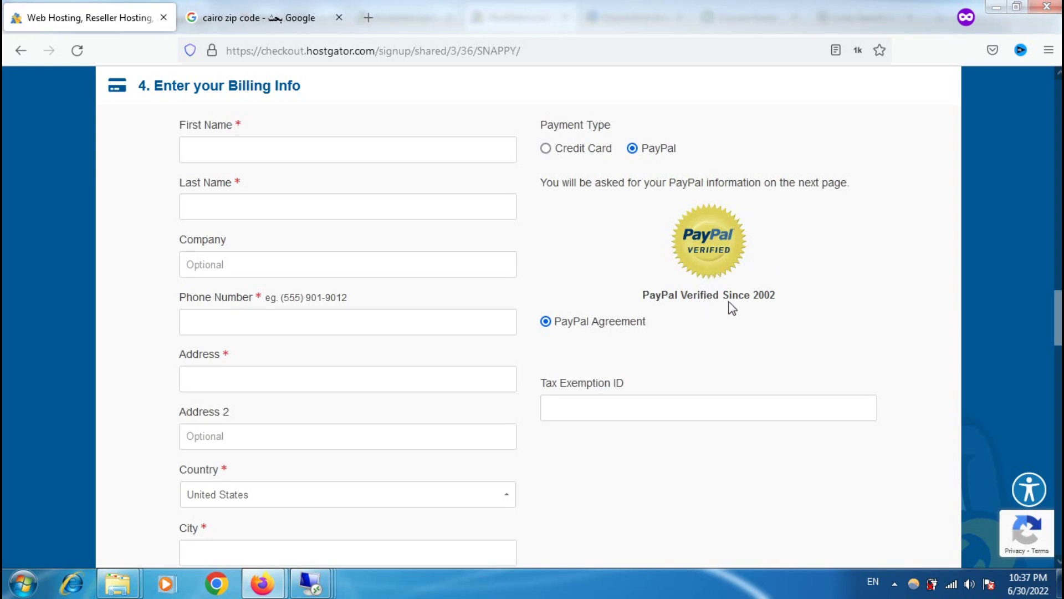
- Look through the optional additional services, from SSL Certificate to HostGator SEO Tools, leaving them all unselected
{"action": "scroll", "coordinate": [780, 313], "scroll_direction": "down", "scroll_amount": 5}
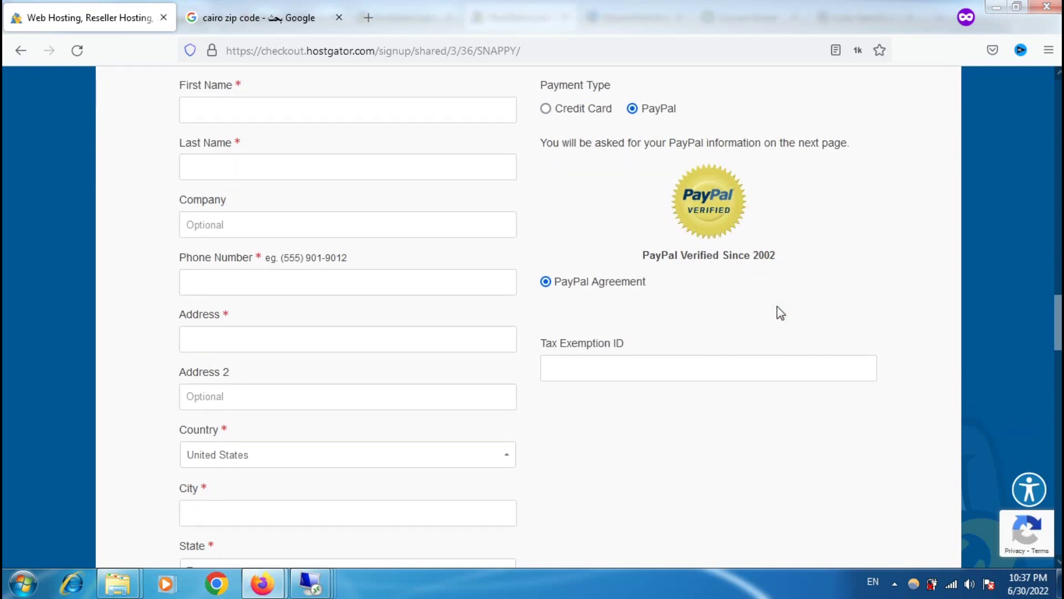
{"action": "scroll", "coordinate": [781, 313], "scroll_direction": "down", "scroll_amount": 3}
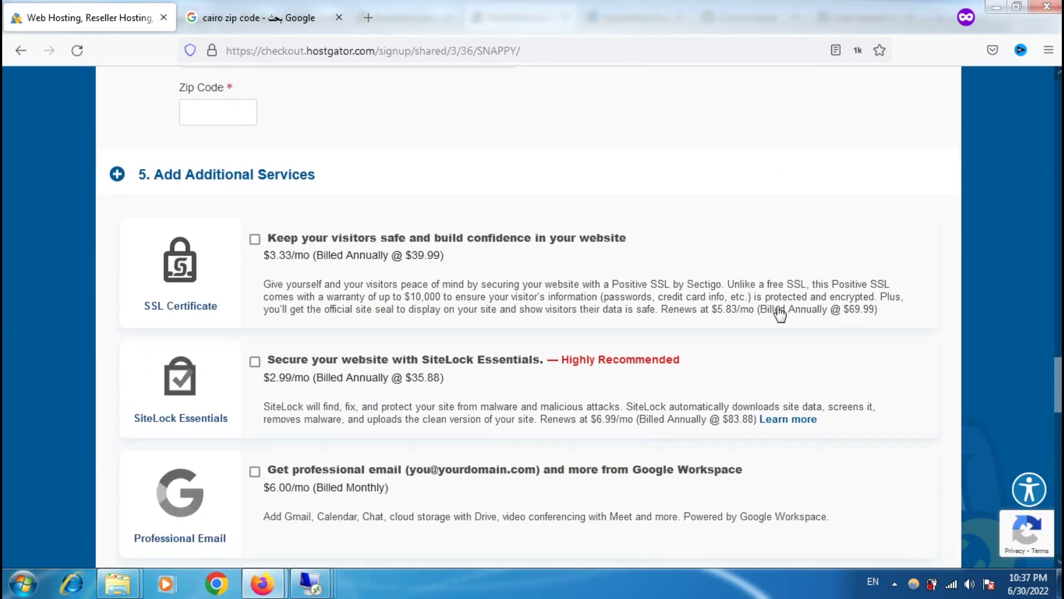
{"action": "scroll", "coordinate": [780, 314], "scroll_direction": "down", "scroll_amount": 6}
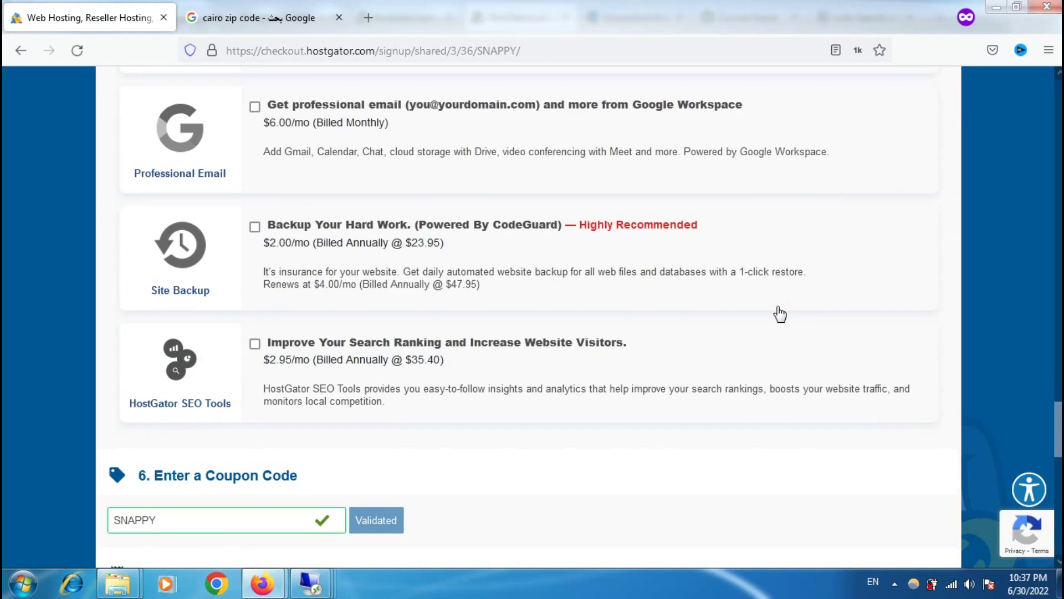
{"action": "scroll", "coordinate": [780, 313], "scroll_direction": "up", "scroll_amount": 1}
{"action": "scroll", "coordinate": [780, 313], "scroll_direction": "up", "scroll_amount": 4}
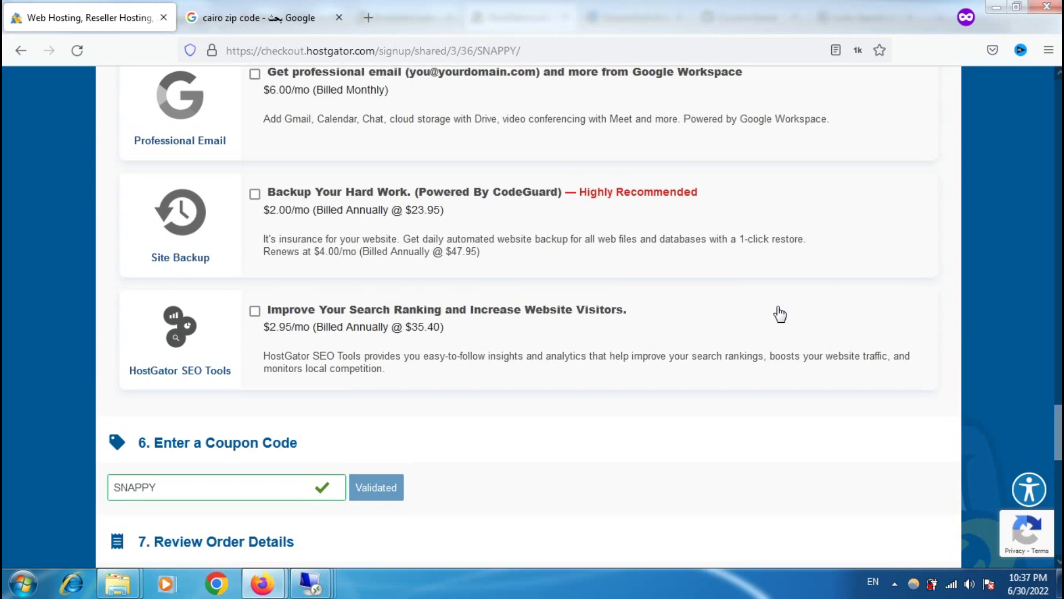
{"action": "scroll", "coordinate": [780, 314], "scroll_direction": "up", "scroll_amount": 2}
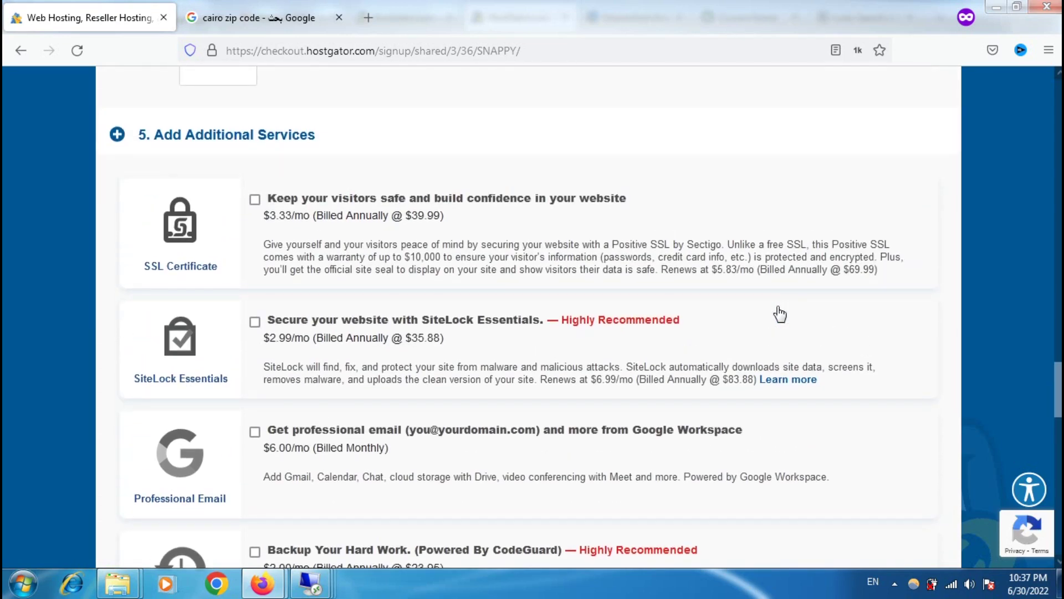
{"action": "scroll", "coordinate": [780, 314], "scroll_direction": "down", "scroll_amount": 4}
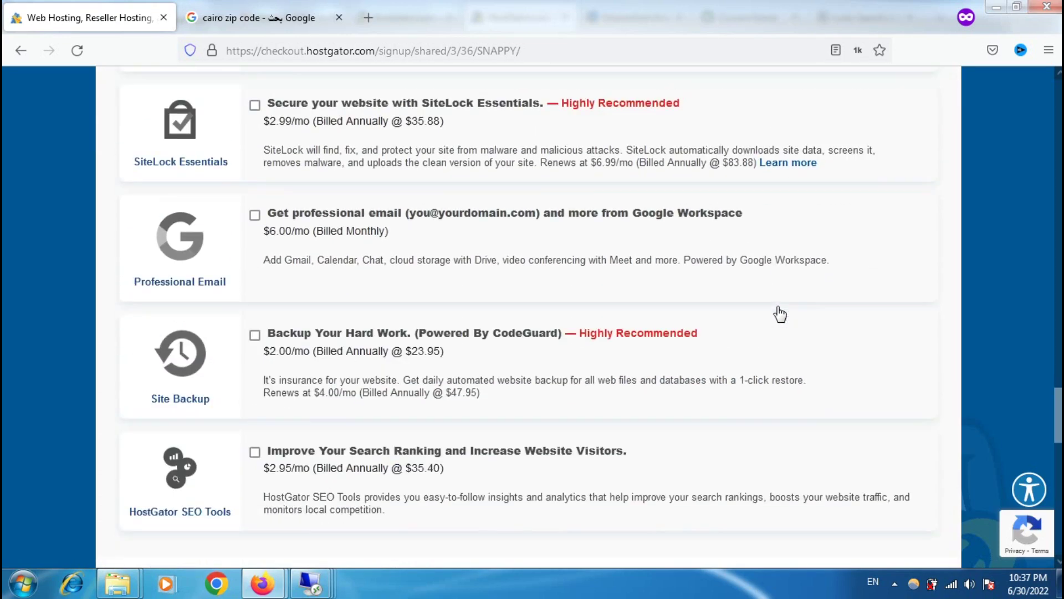
{"action": "scroll", "coordinate": [781, 313], "scroll_direction": "down", "scroll_amount": 4}
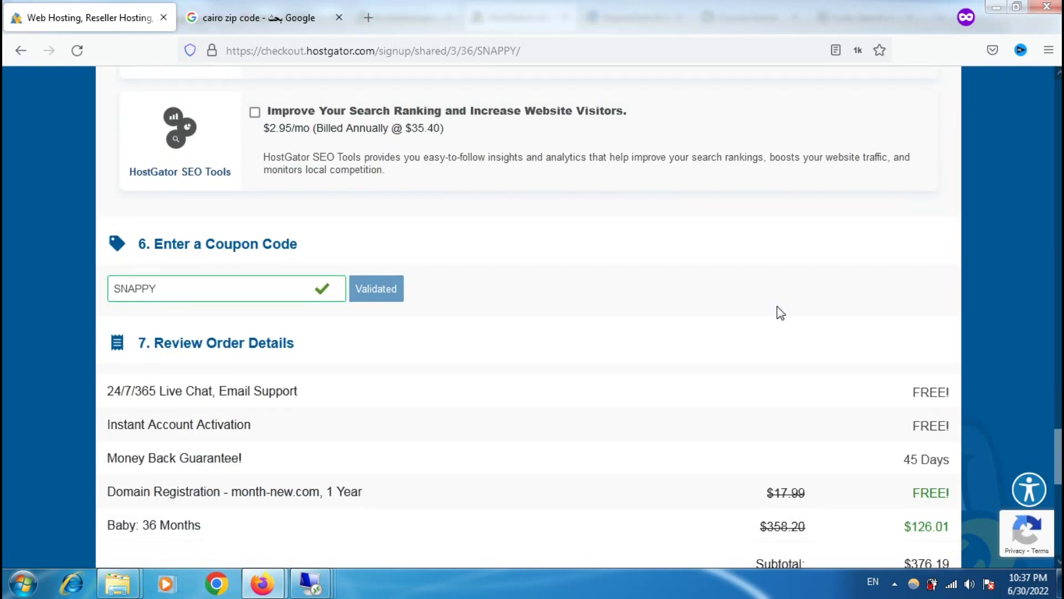
- Check the coupon code section with SNAPPY entered and its effect on the order details
{"action": "scroll", "coordinate": [780, 313], "scroll_direction": "down", "scroll_amount": 1}
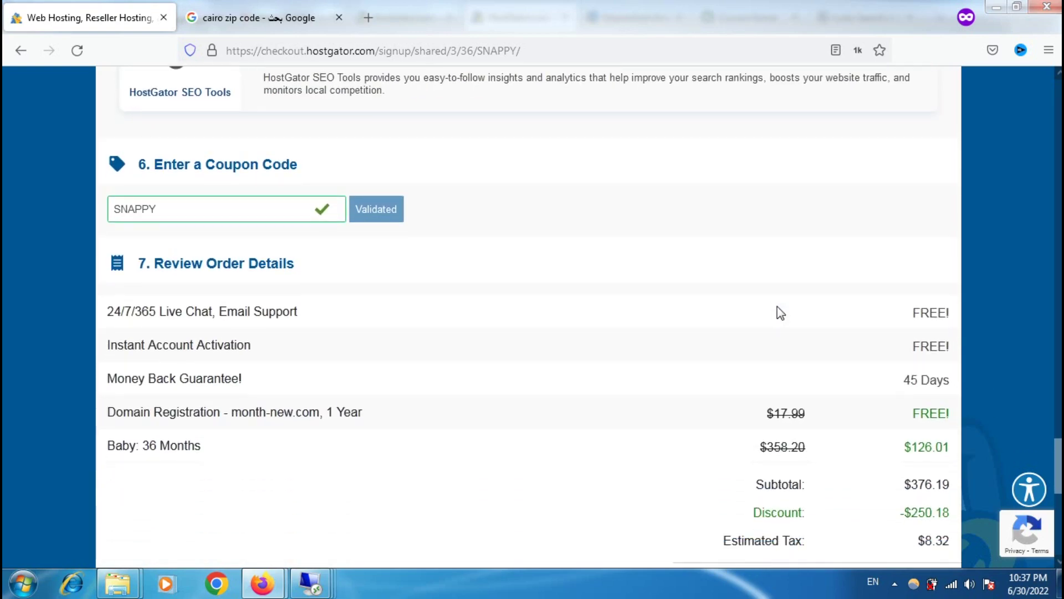
{"action": "scroll", "coordinate": [780, 314], "scroll_direction": "up", "scroll_amount": 1}
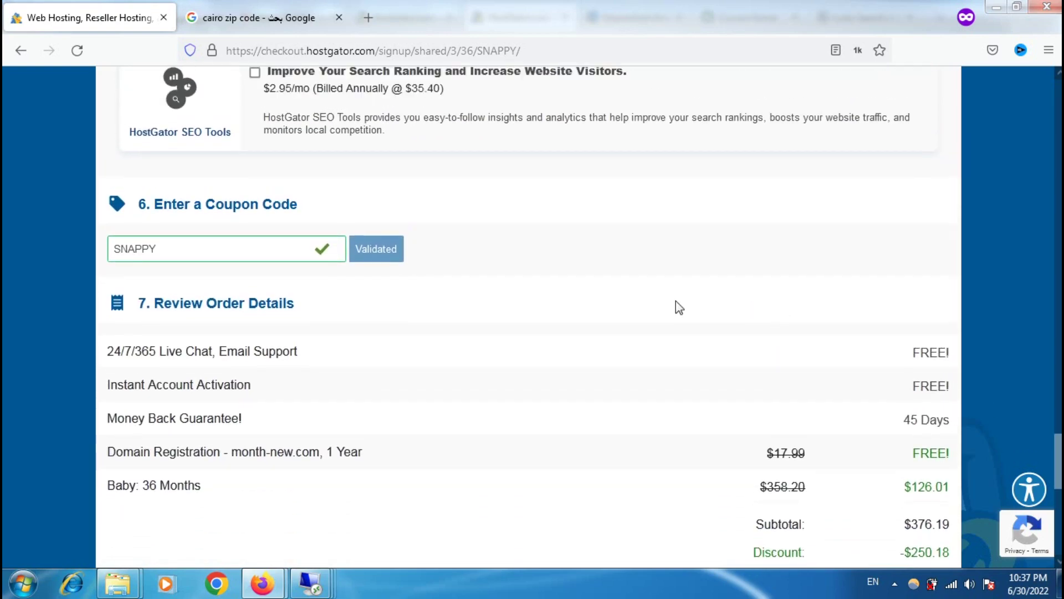
{"action": "left_click", "coordinate": [230, 243]}
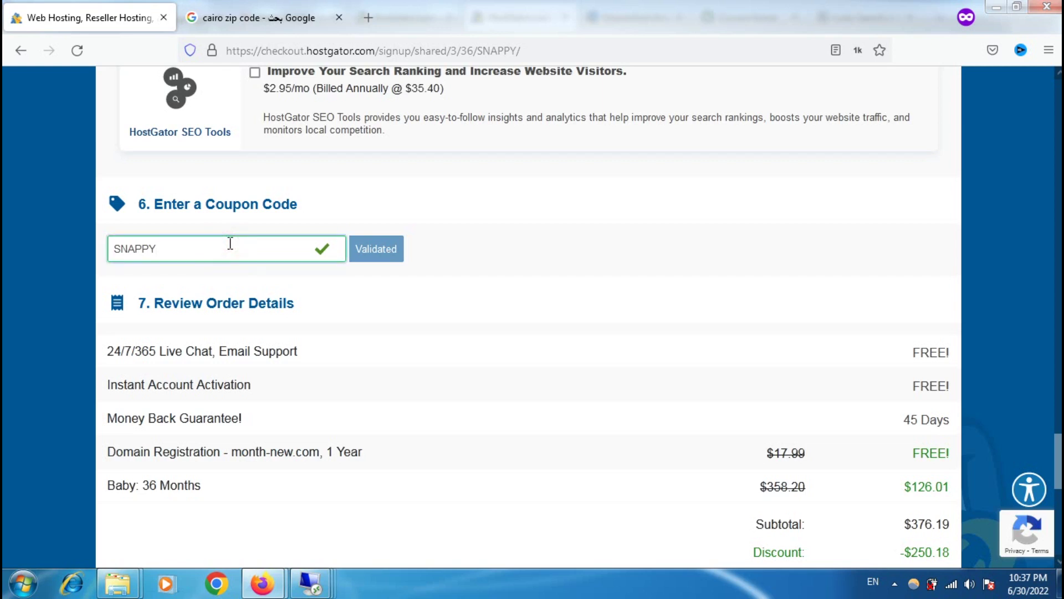
{"action": "left_click", "coordinate": [526, 242]}
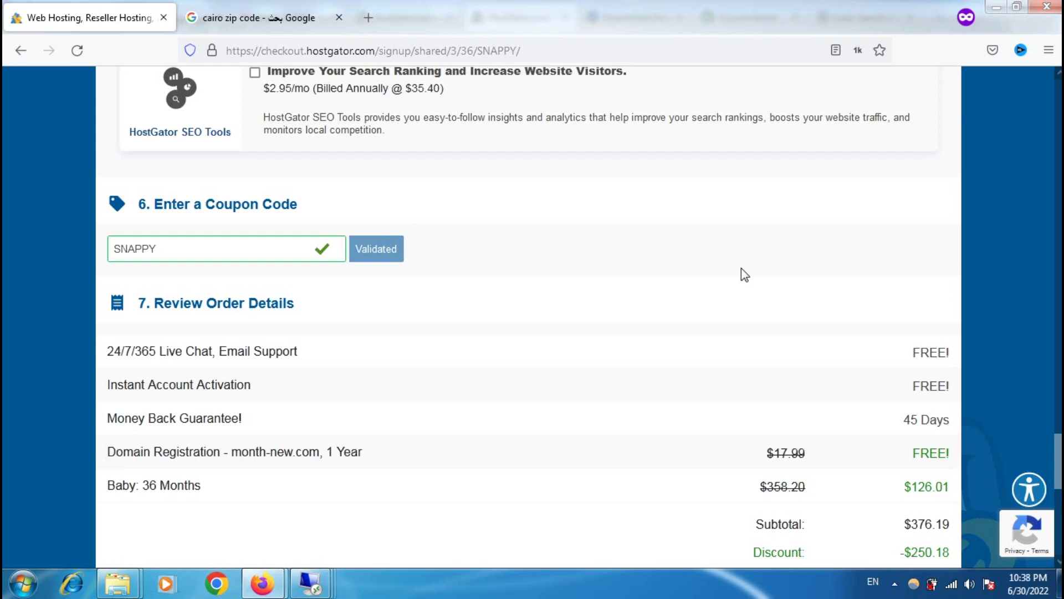
{"action": "left_click", "coordinate": [174, 249]}
{"action": "left_click", "coordinate": [530, 295]}
{"action": "scroll", "coordinate": [530, 300], "scroll_direction": "down", "scroll_amount": 3}
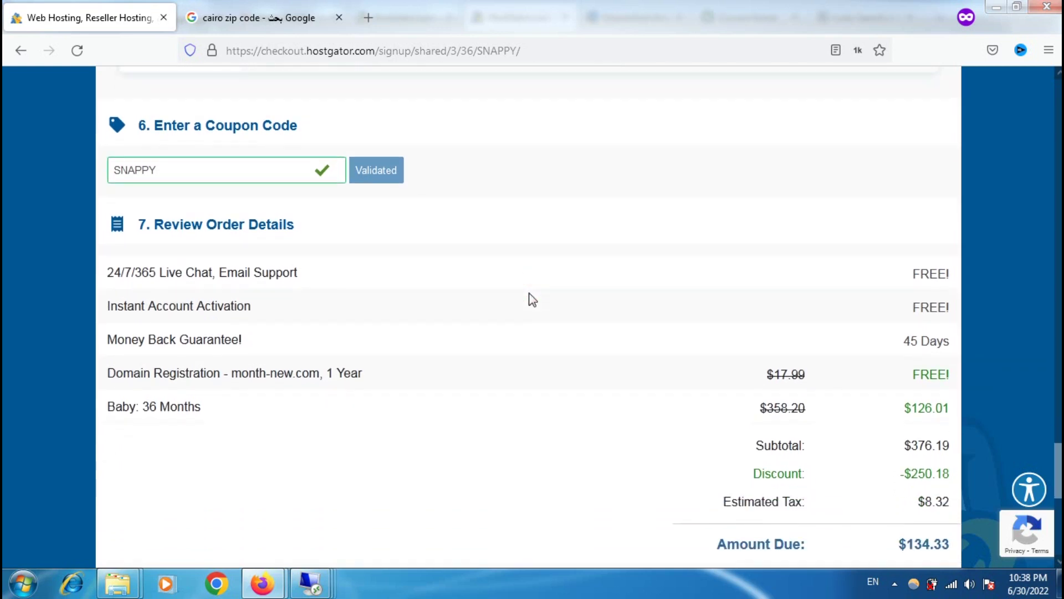
{"action": "scroll", "coordinate": [530, 299], "scroll_direction": "down", "scroll_amount": 2}
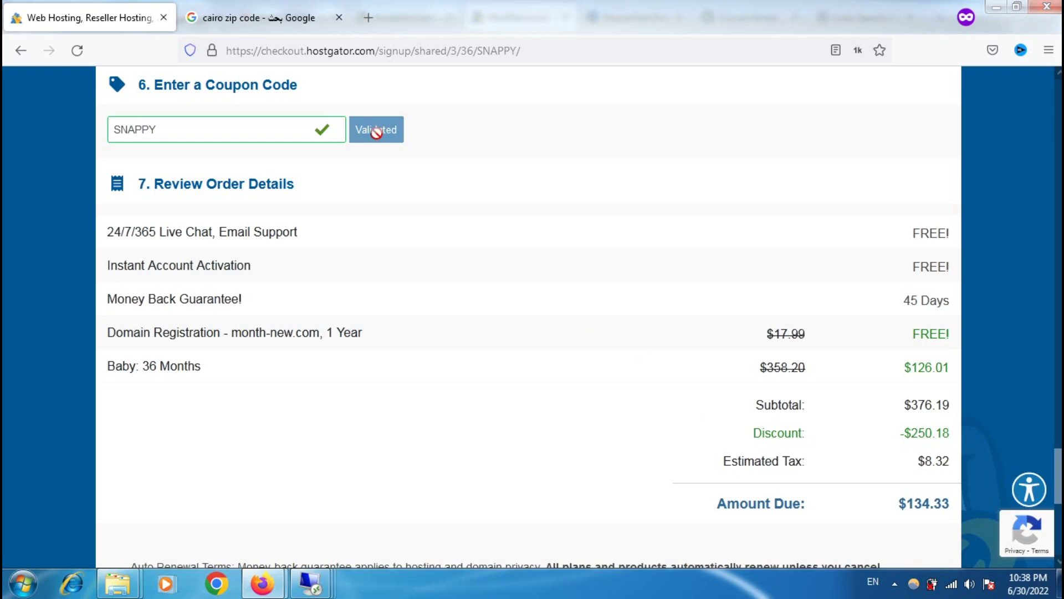
{"action": "left_click", "coordinate": [259, 135]}
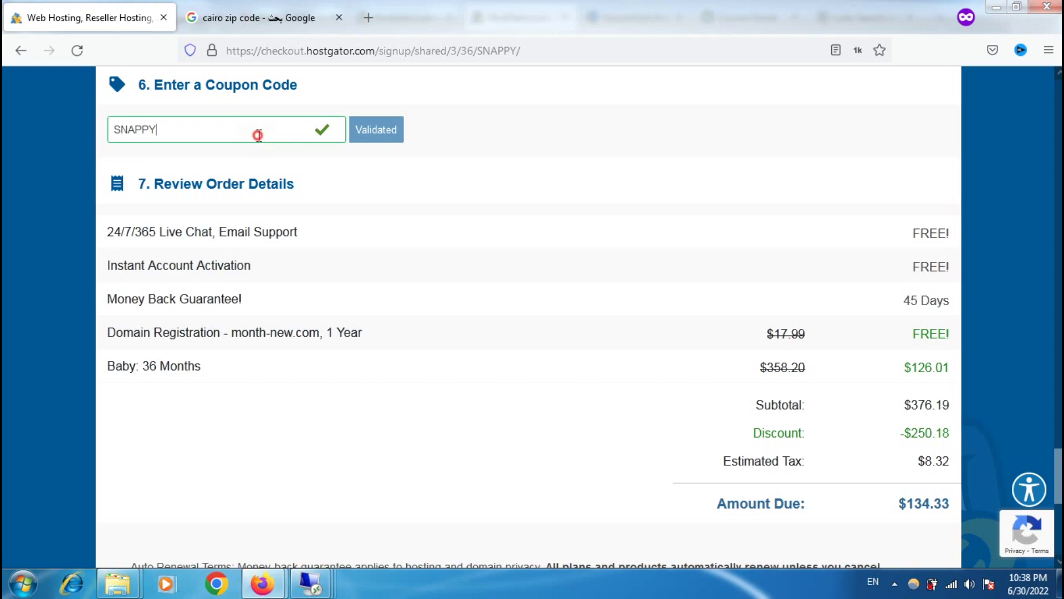
{"action": "left_click", "coordinate": [819, 408]}
- Review the order details for the month-new.com domain registration, the 36-month Baby plan and the money-back guarantee
{"action": "scroll", "coordinate": [819, 408], "scroll_direction": "down", "scroll_amount": 1}
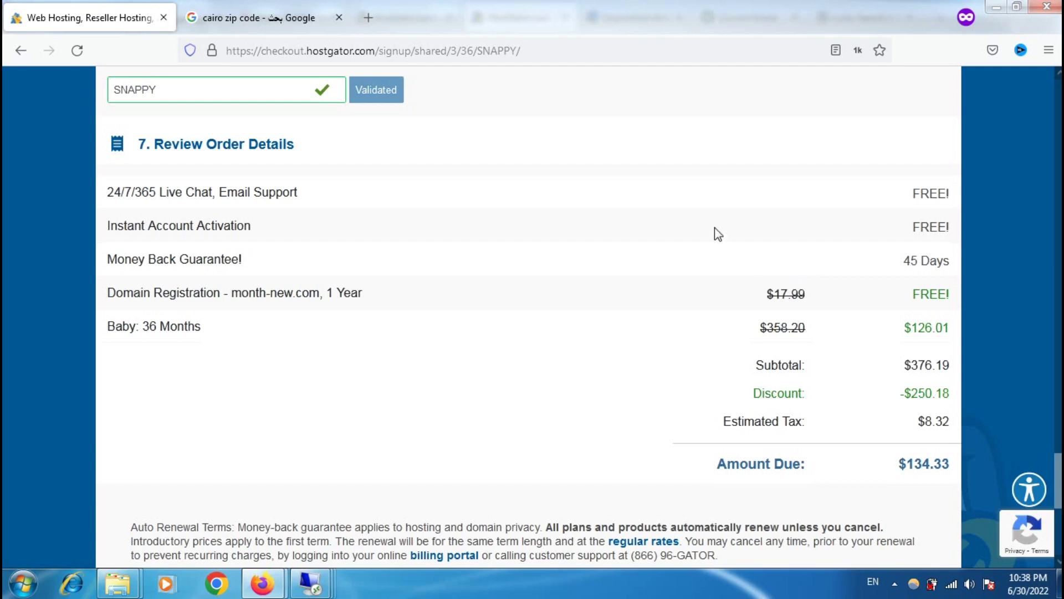
{"action": "double_click", "coordinate": [343, 293]}
{"action": "triple_click", "coordinate": [344, 297]}
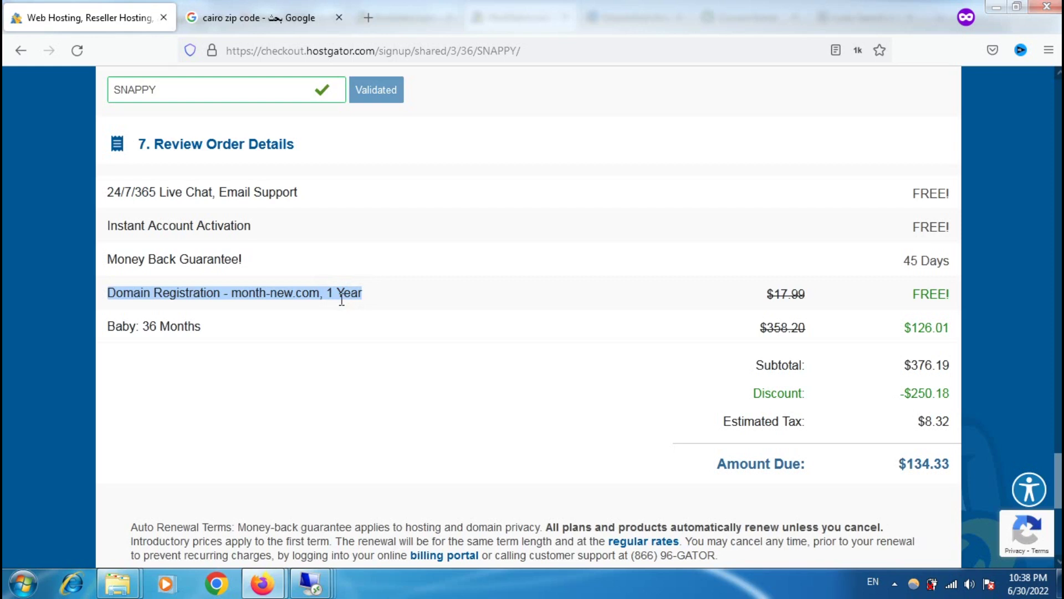
{"action": "triple_click", "coordinate": [285, 321]}
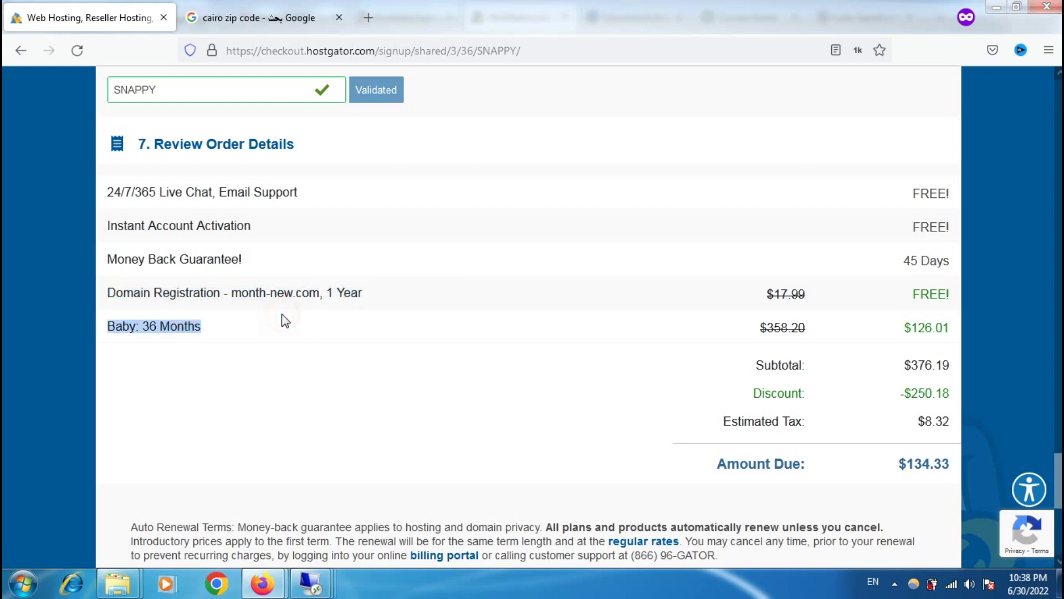
{"action": "left_click", "coordinate": [204, 261]}
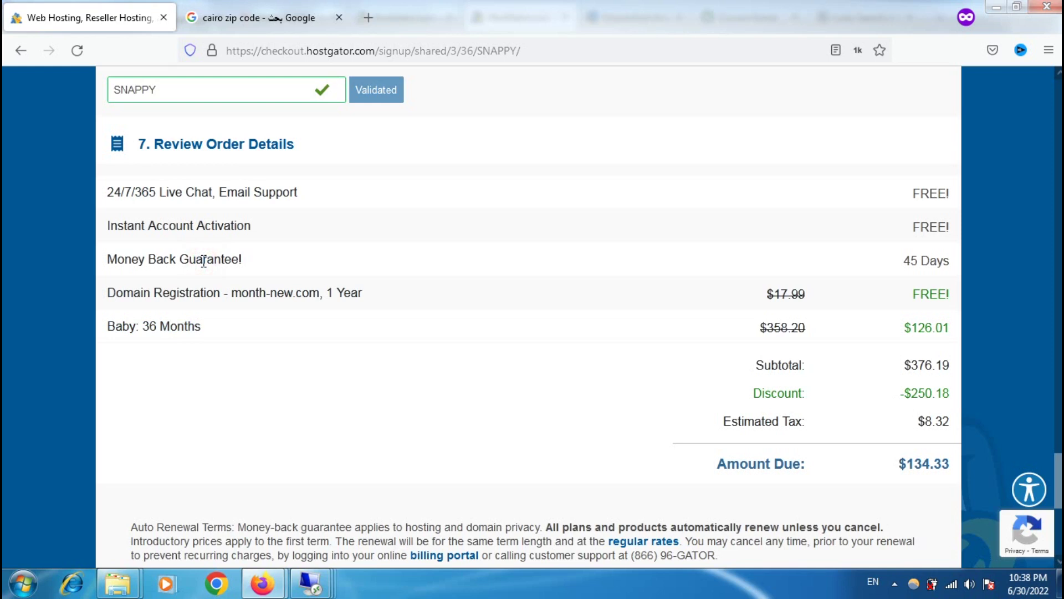
{"action": "left_click", "coordinate": [267, 257]}
{"action": "left_click", "coordinate": [941, 266]}
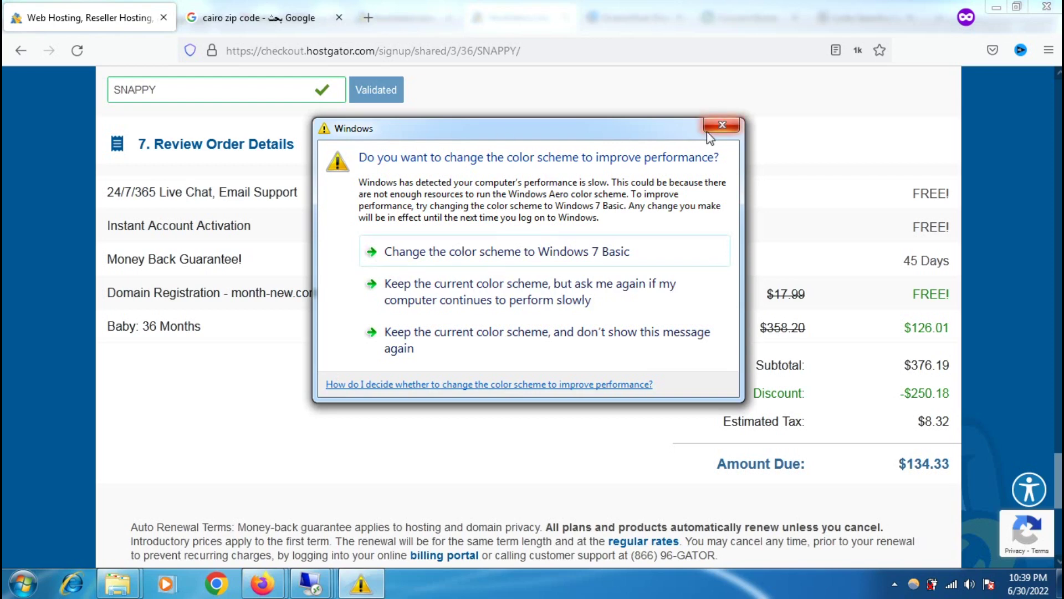
- Dismiss the Windows color scheme prompt and check the guarantee period and the domain registration's original price
{"action": "left_click", "coordinate": [718, 133]}
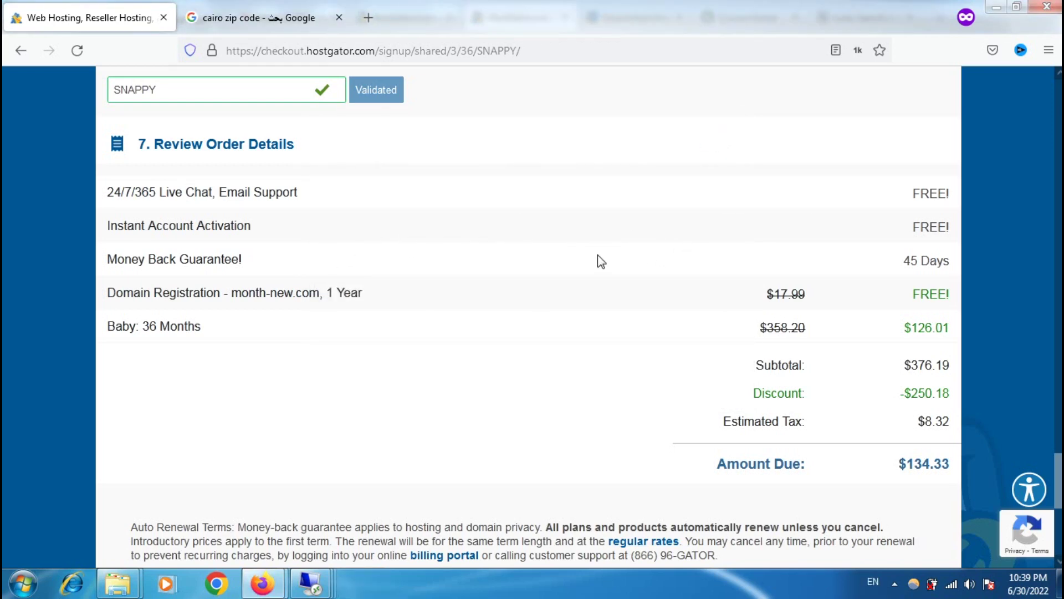
{"action": "left_click", "coordinate": [907, 260]}
{"action": "double_click", "coordinate": [793, 296]}
{"action": "triple_click", "coordinate": [793, 296]}
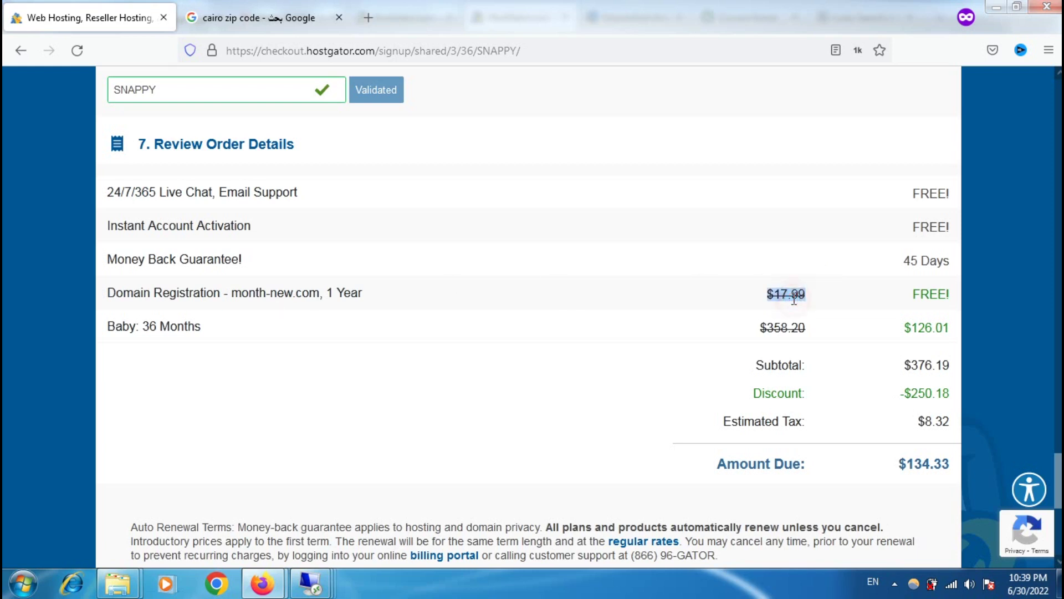
{"action": "left_click", "coordinate": [849, 309]}
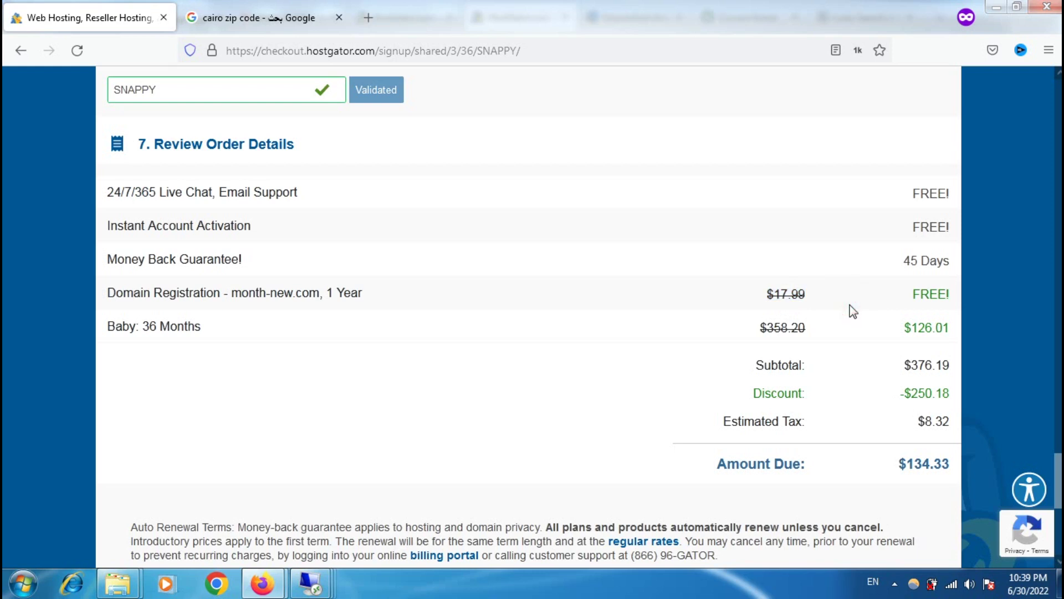
- Agree to HostGator's Auto Renewal Terms, Terms of Service, Cancellation Policy and Privacy Notice below the order details
{"action": "scroll", "coordinate": [852, 311], "scroll_direction": "down", "scroll_amount": 3}
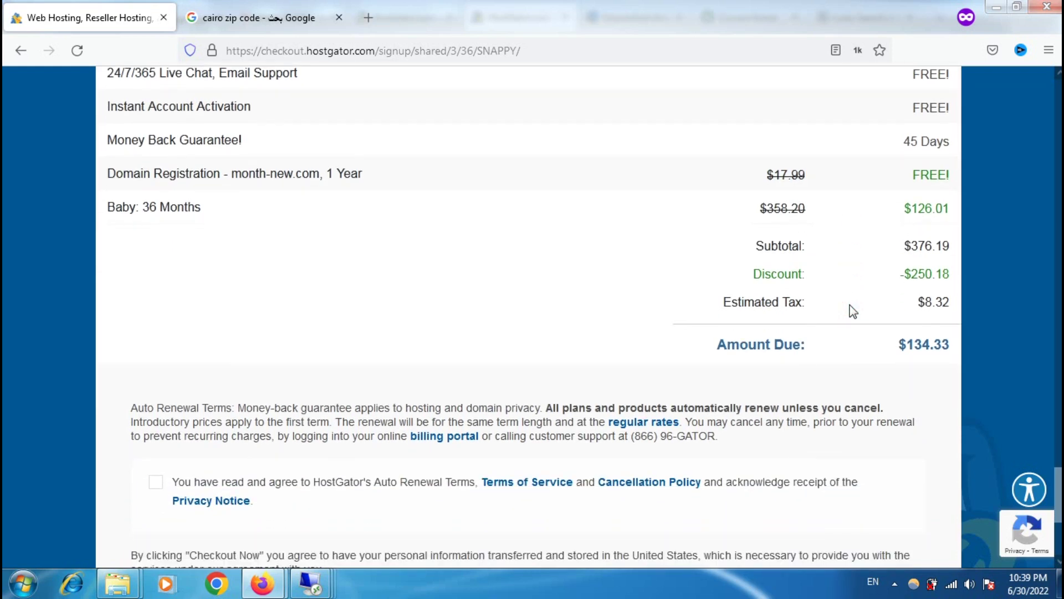
{"action": "scroll", "coordinate": [853, 311], "scroll_direction": "down", "scroll_amount": 3}
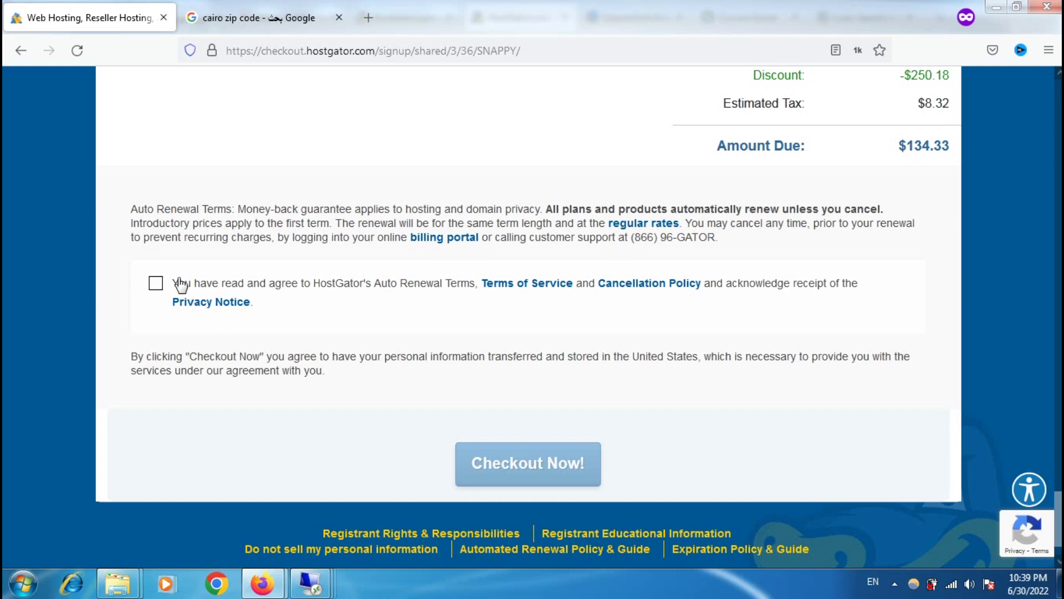
{"action": "left_click", "coordinate": [164, 284]}
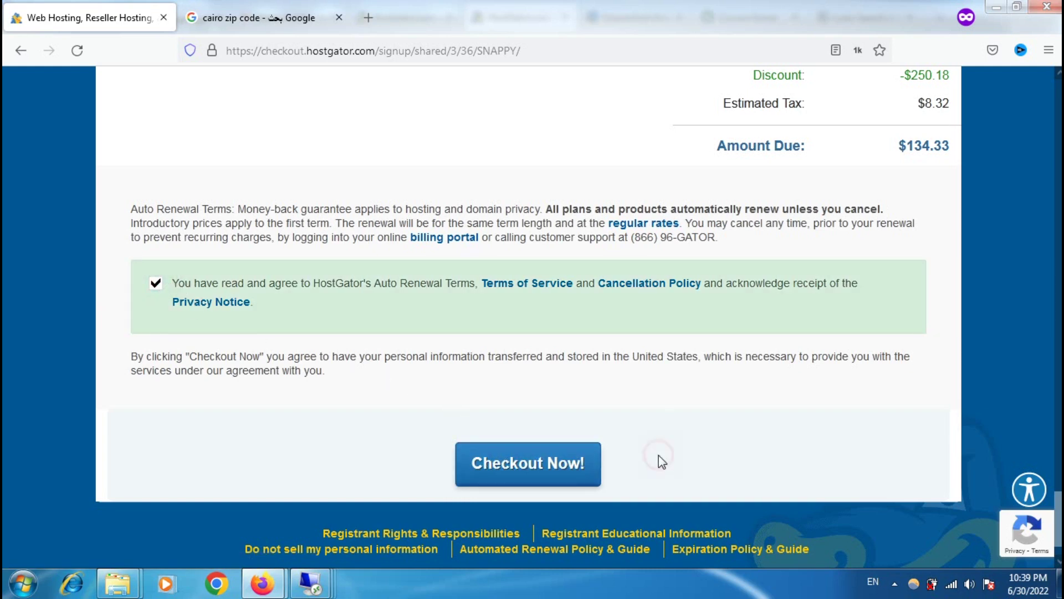
{"action": "scroll", "coordinate": [659, 455], "scroll_direction": "up", "scroll_amount": 2}
{"action": "scroll", "coordinate": [658, 454], "scroll_direction": "up", "scroll_amount": 12}
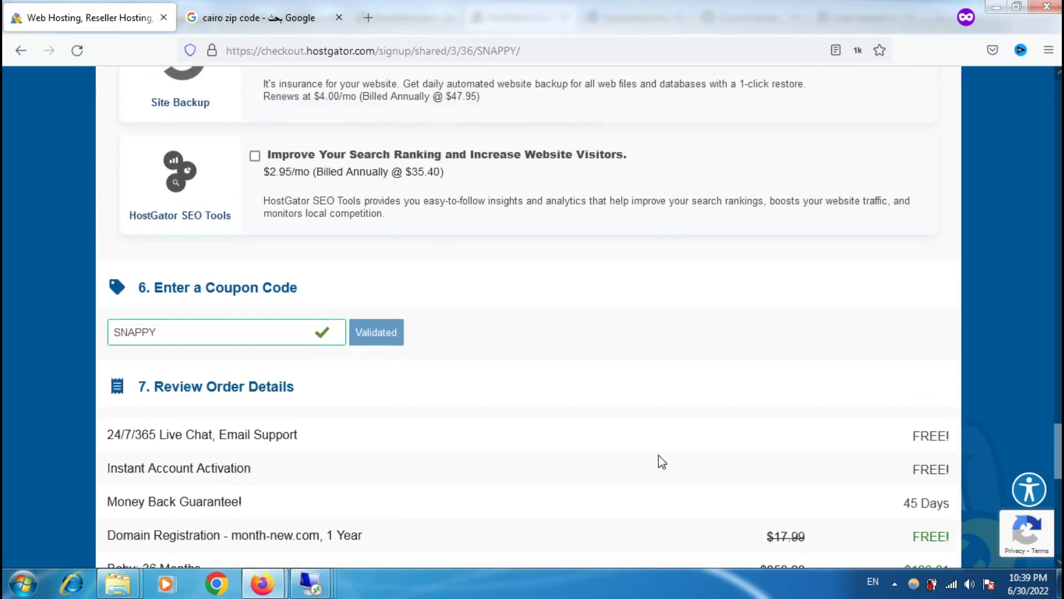